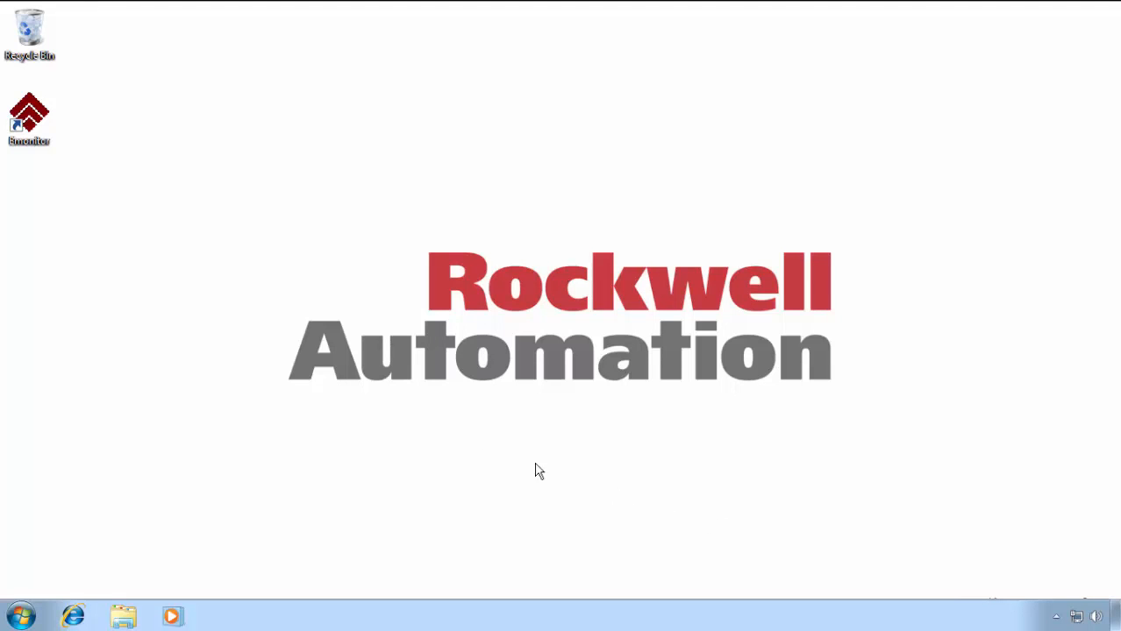
# Browse the Online and Utilities program groups in the Rockwell Software Emonitor folder, then launch Emonitor
pyautogui.click(22, 619)
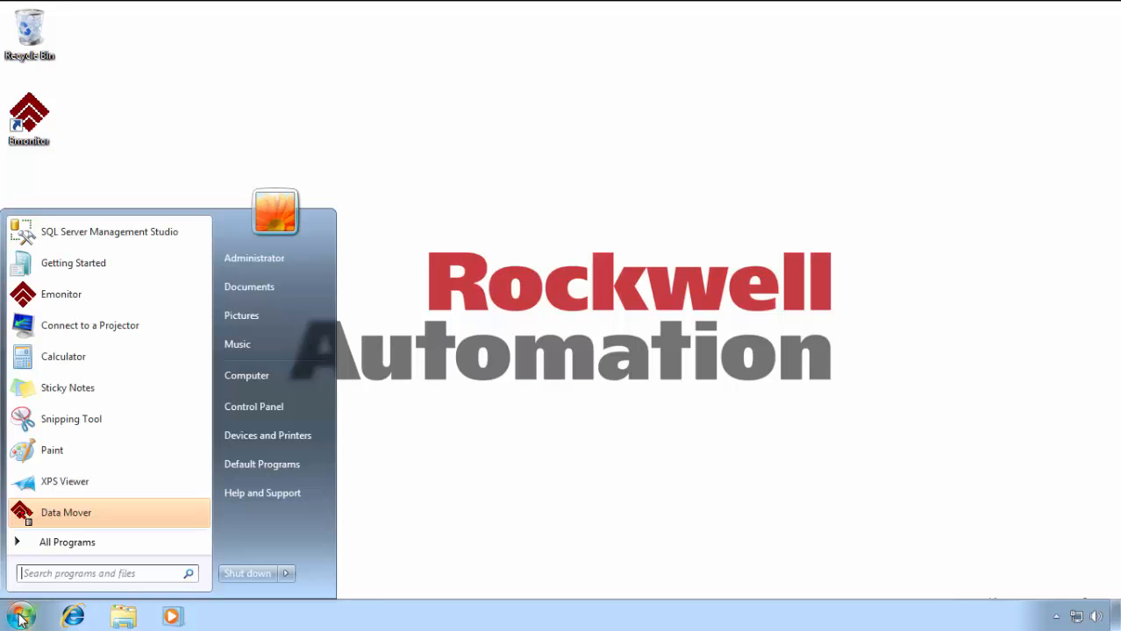
pyautogui.click(66, 544)
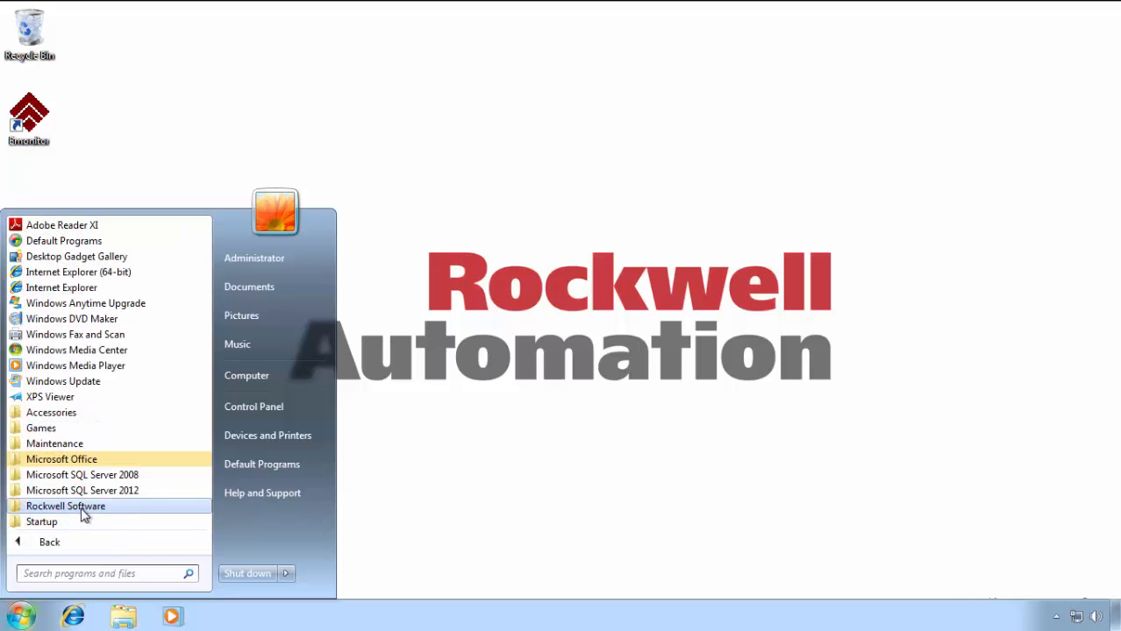
pyautogui.click(84, 507)
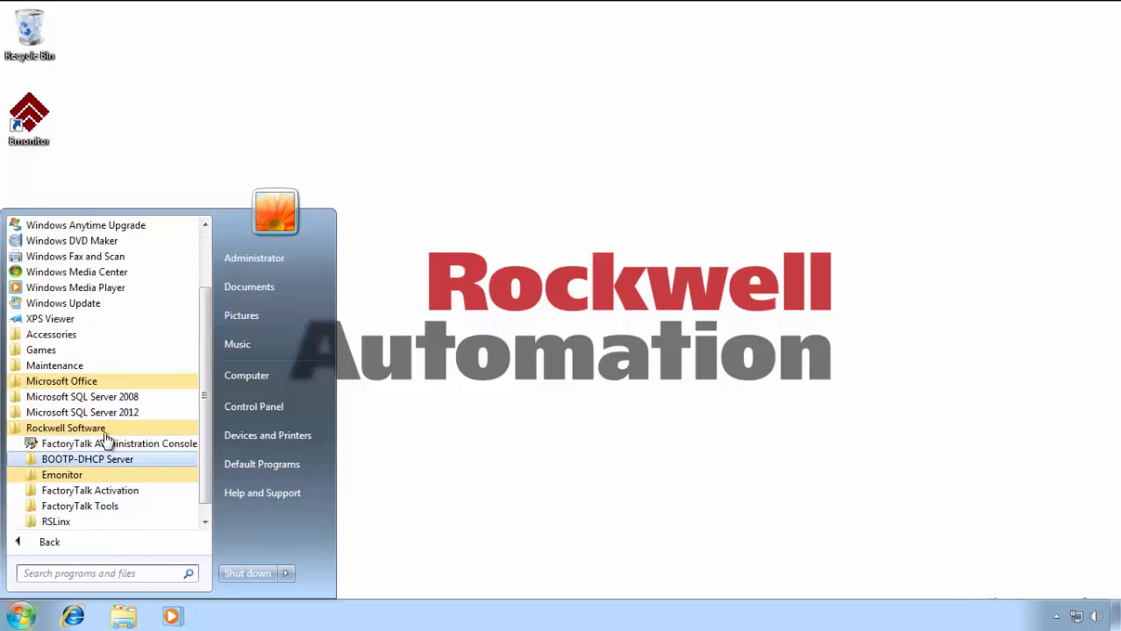
pyautogui.click(66, 475)
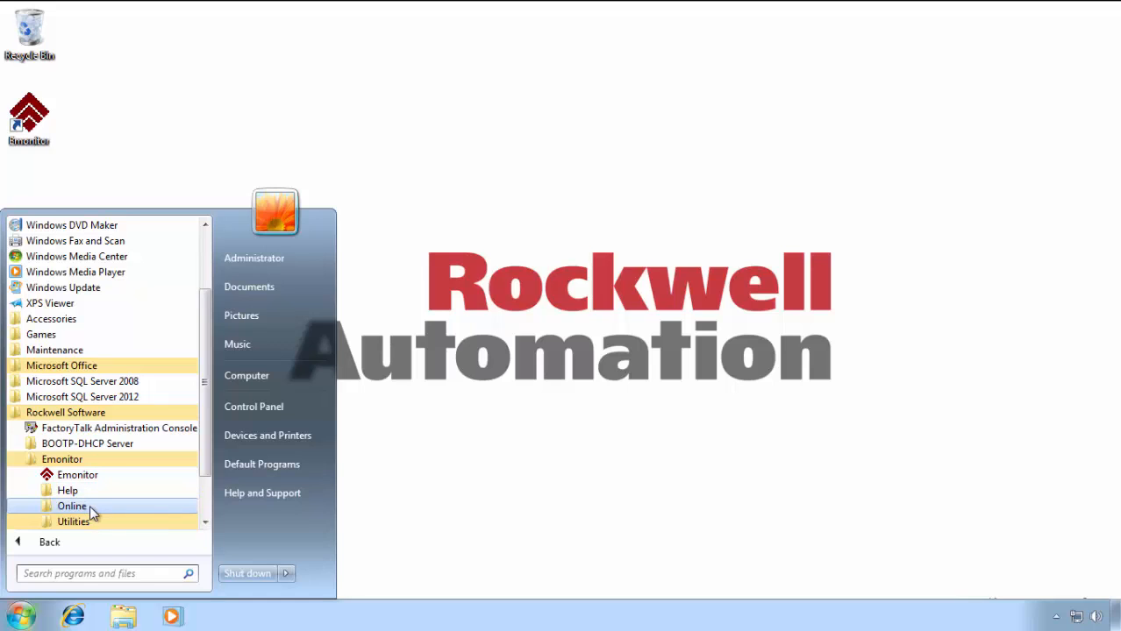
pyautogui.click(90, 505)
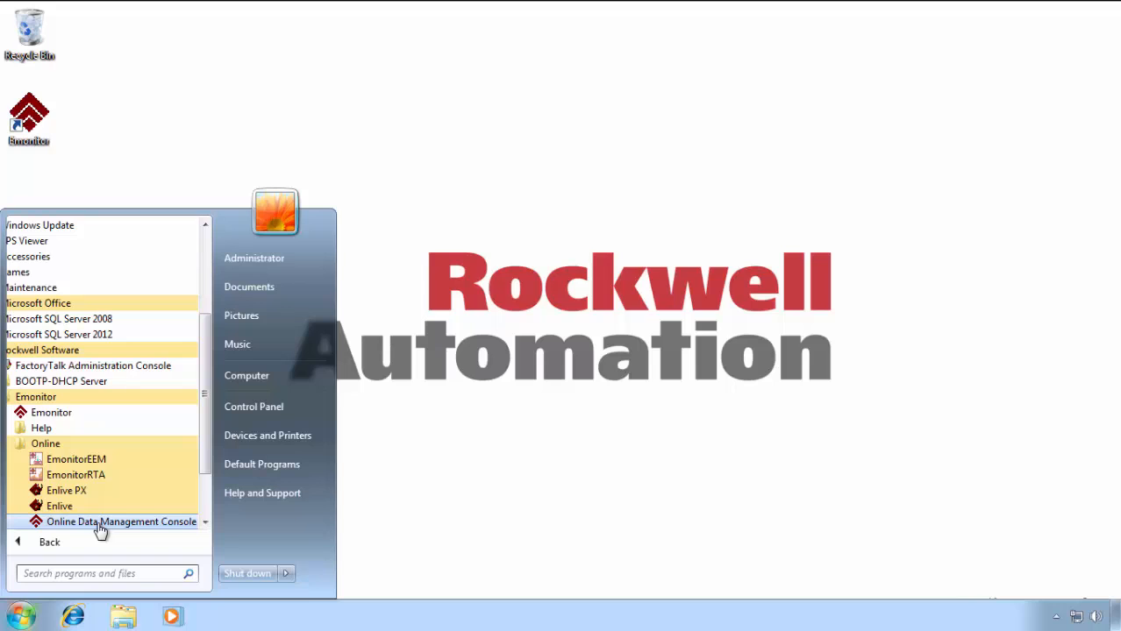
pyautogui.click(55, 443)
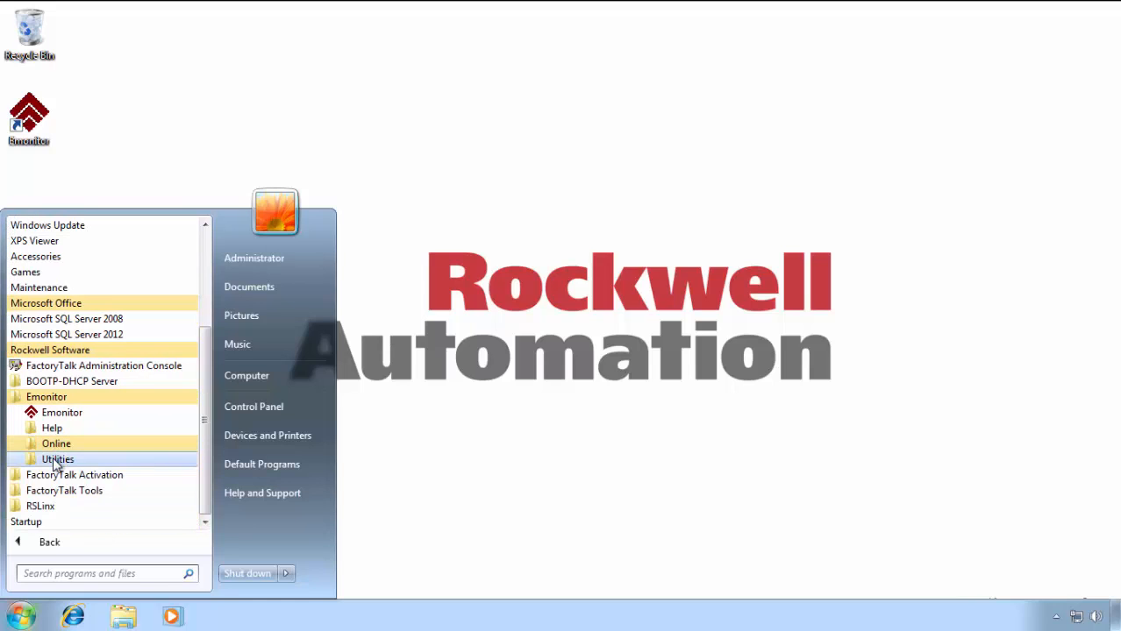
pyautogui.click(54, 459)
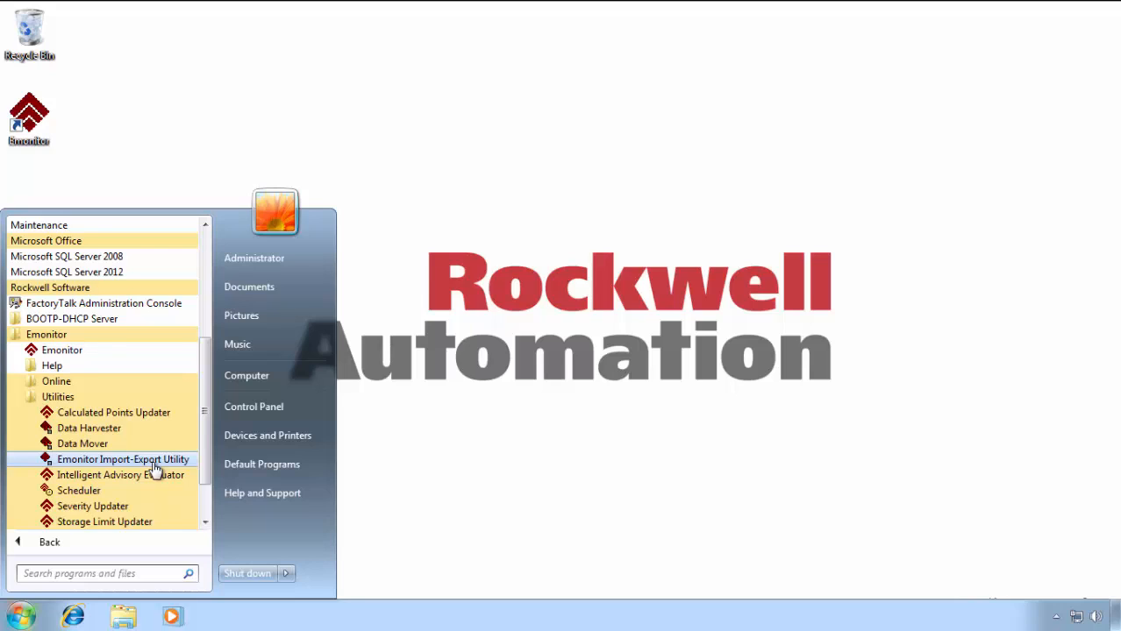
pyautogui.click(56, 398)
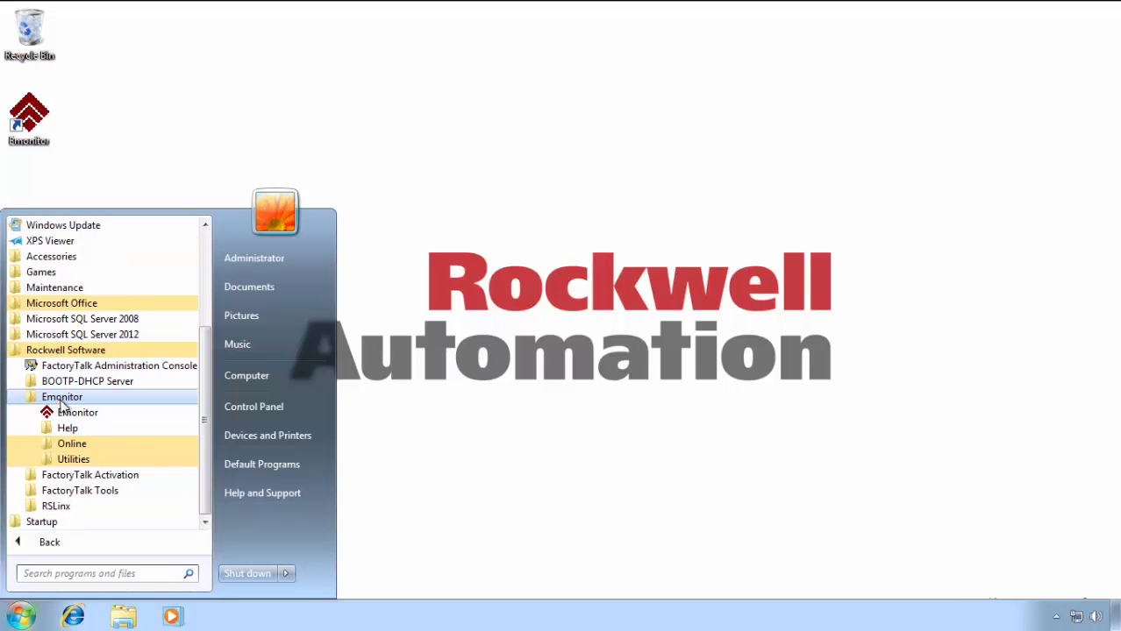
pyautogui.click(77, 416)
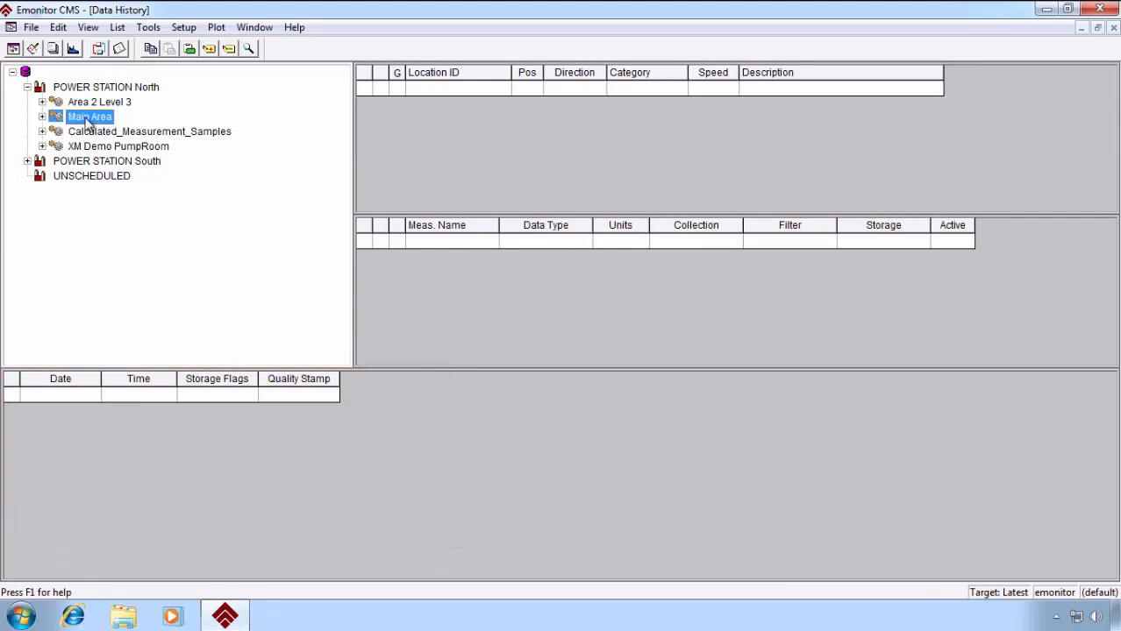
# Choose the Alarm Panel view from the full list of available views
pyautogui.click(89, 29)
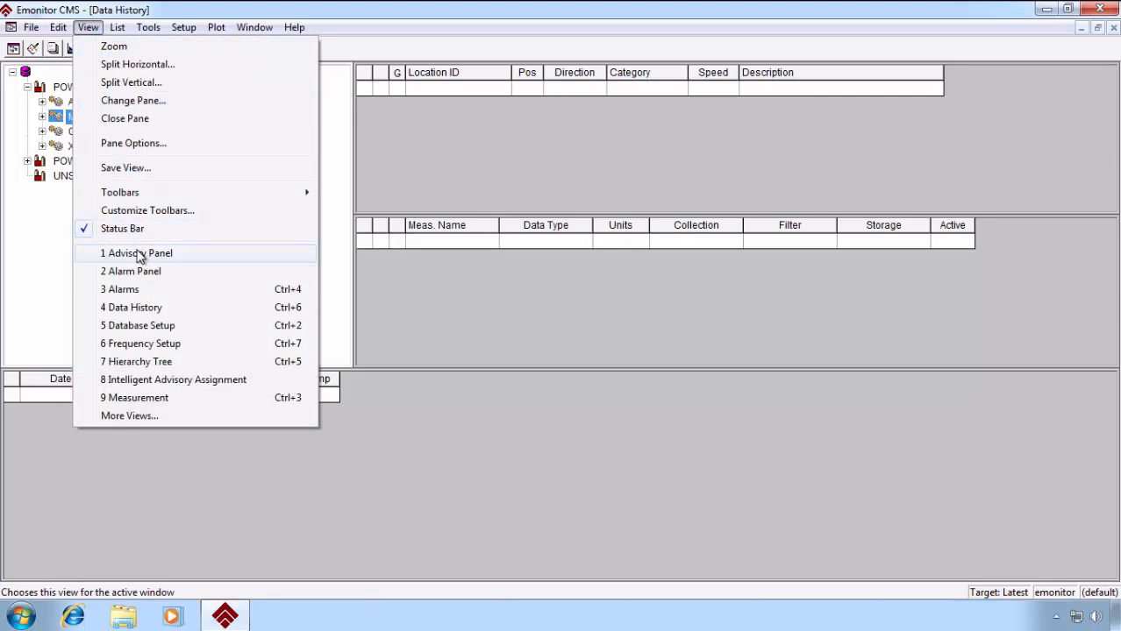
pyautogui.click(134, 415)
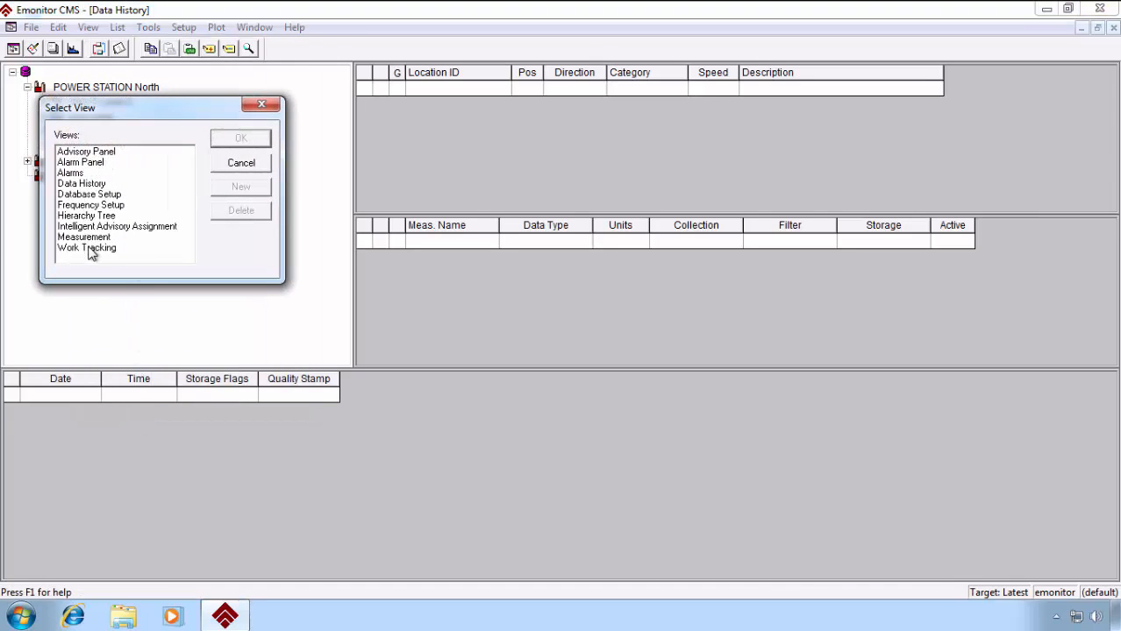
pyautogui.click(102, 185)
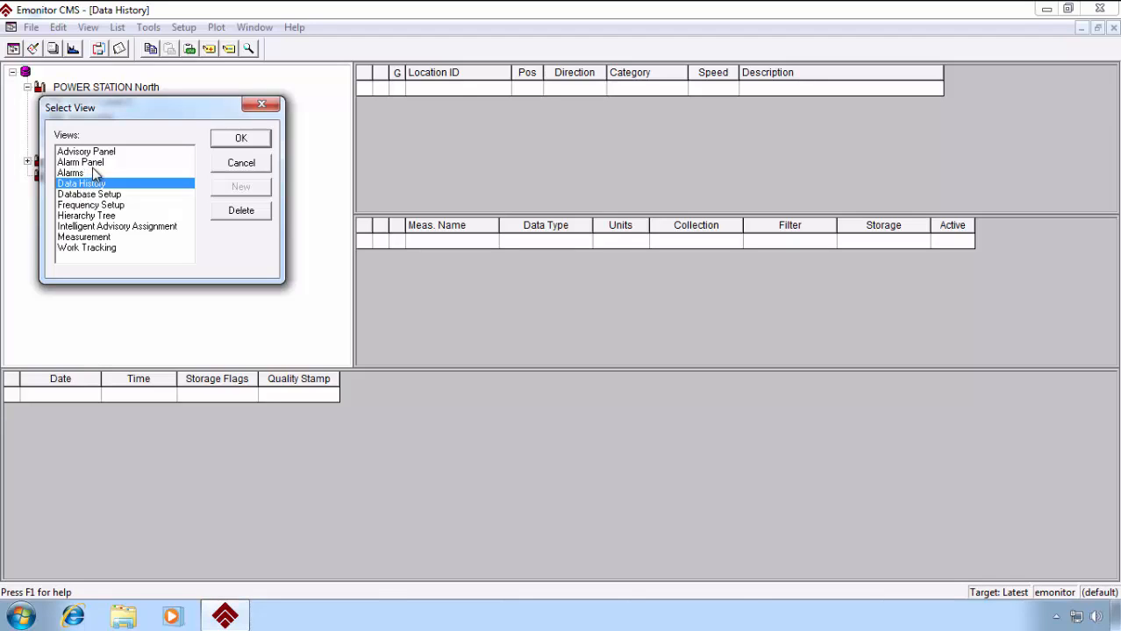
pyautogui.click(102, 164)
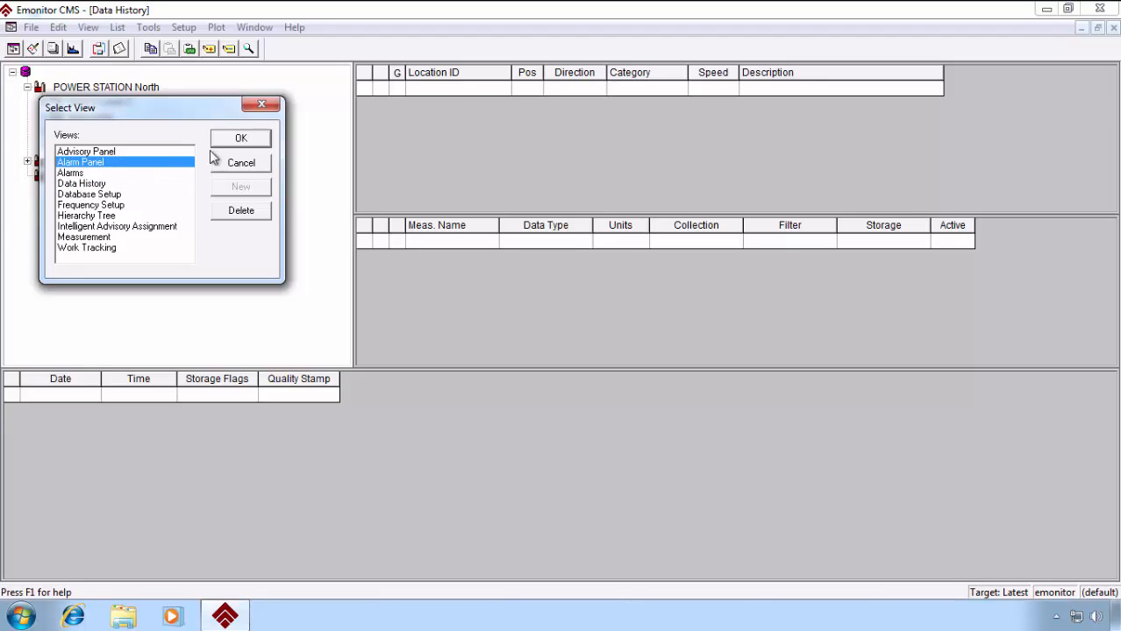
pyautogui.click(236, 138)
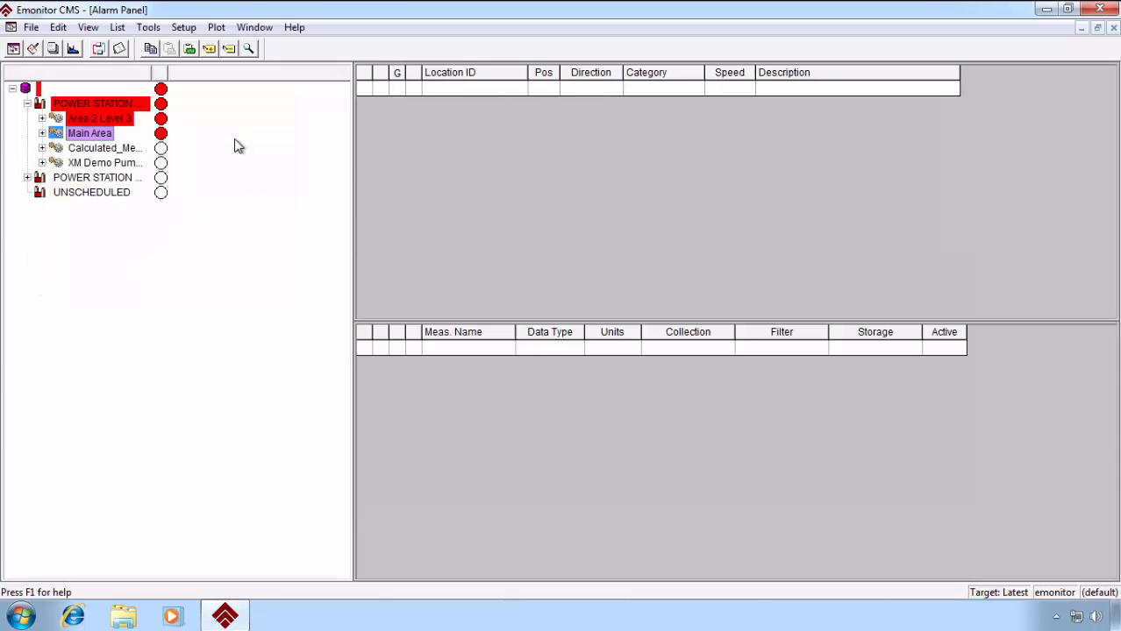
# Expand Area 2 Level 3 and examine the alarm status of PA FAN #1's locations, including MTR-OB-HORIZ
pyautogui.click(42, 119)
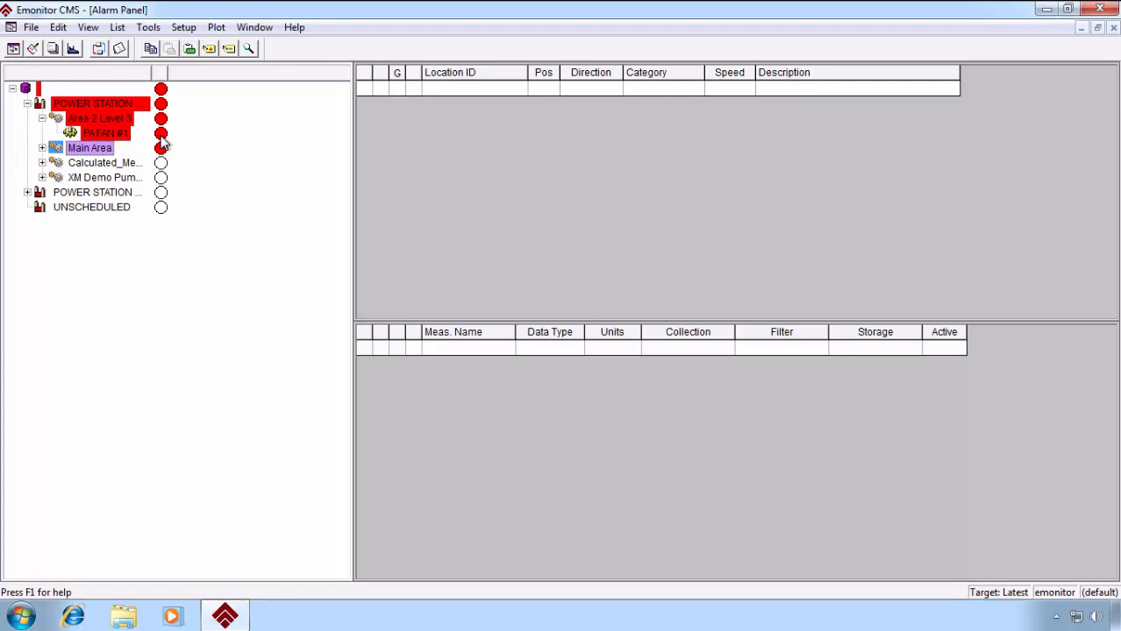
pyautogui.click(101, 132)
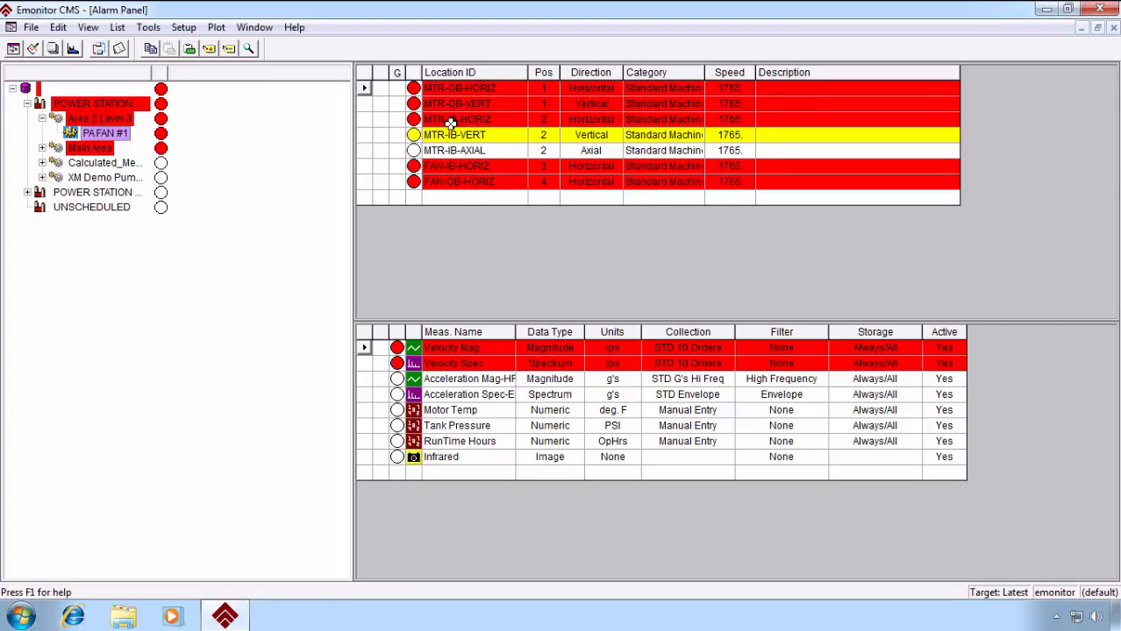
pyautogui.doubleClick(492, 88)
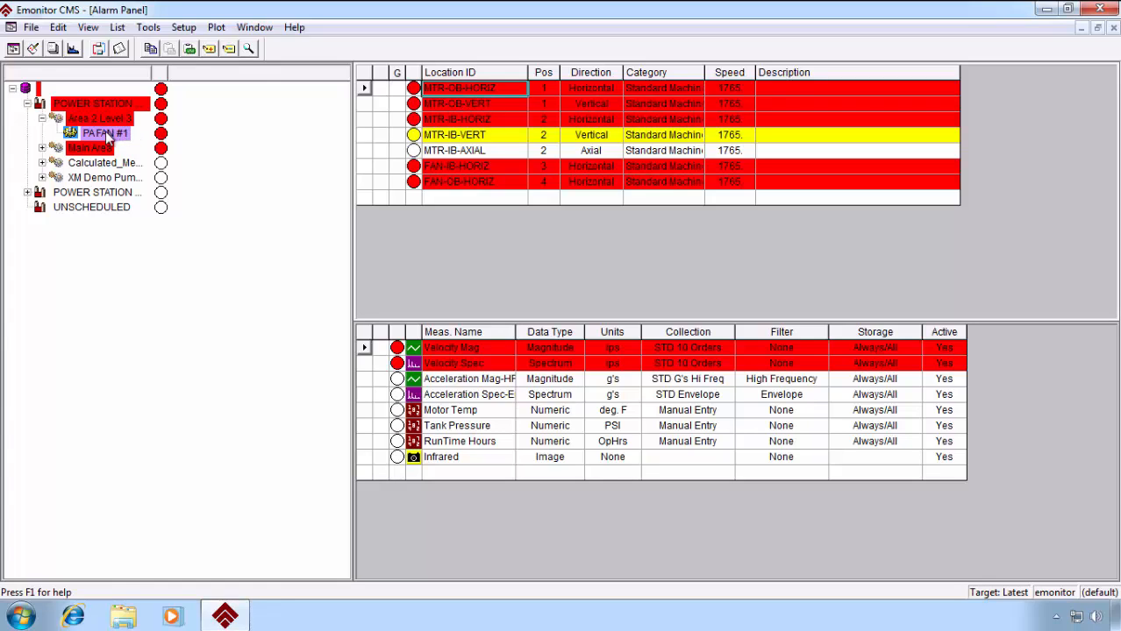
# Acknowledge the alarm status of the PA FAN #1 machine
pyautogui.click(105, 133)
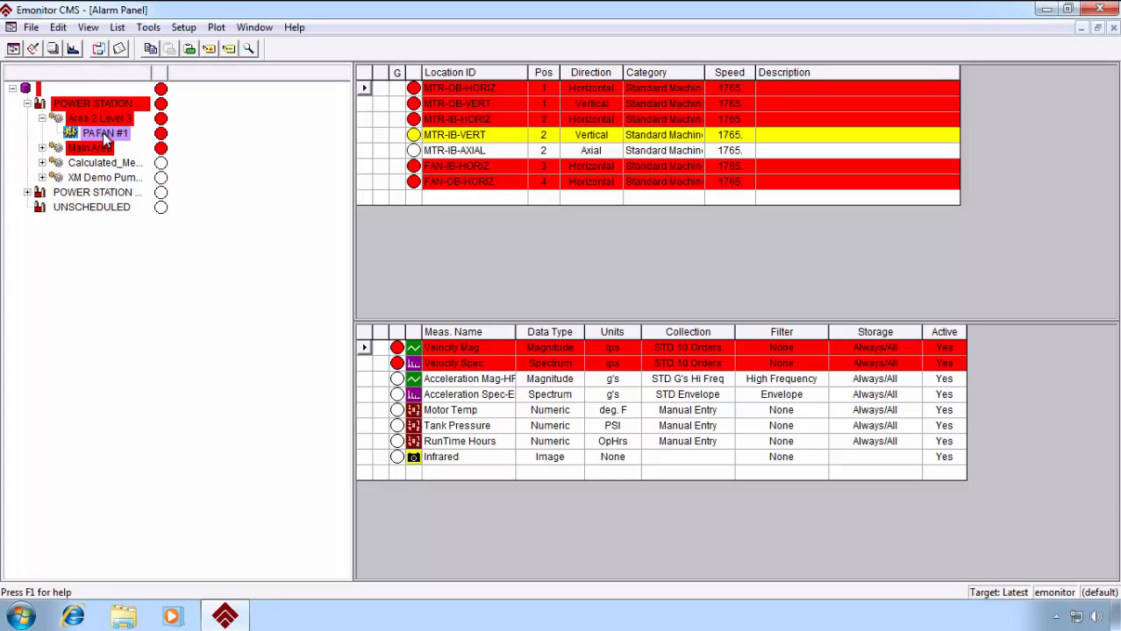
pyautogui.rightClick(105, 136)
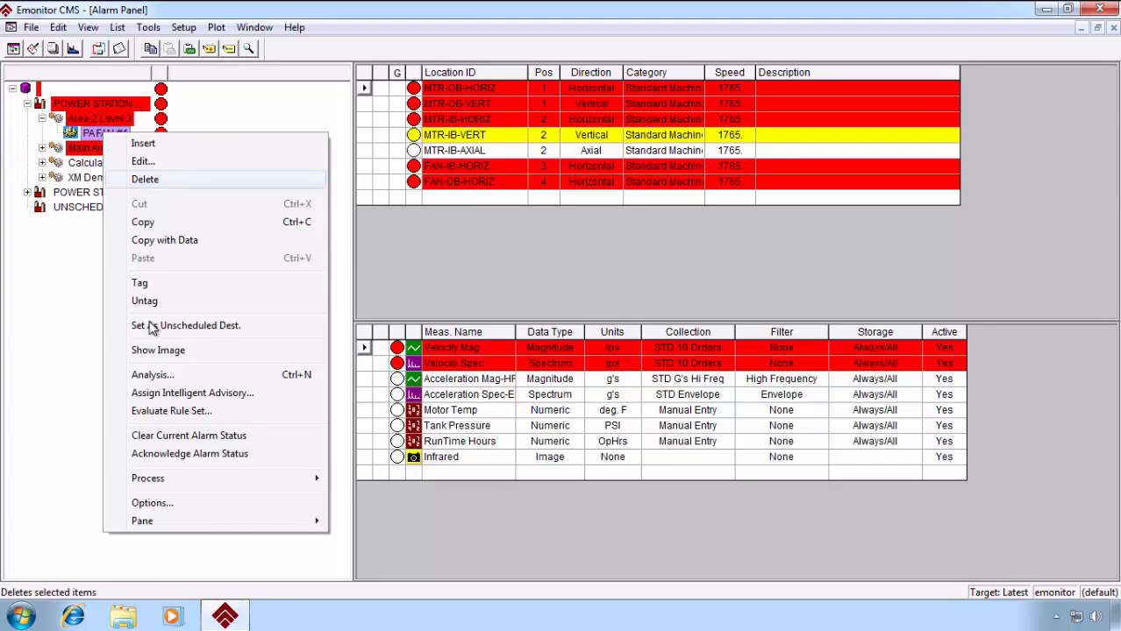
pyautogui.click(159, 455)
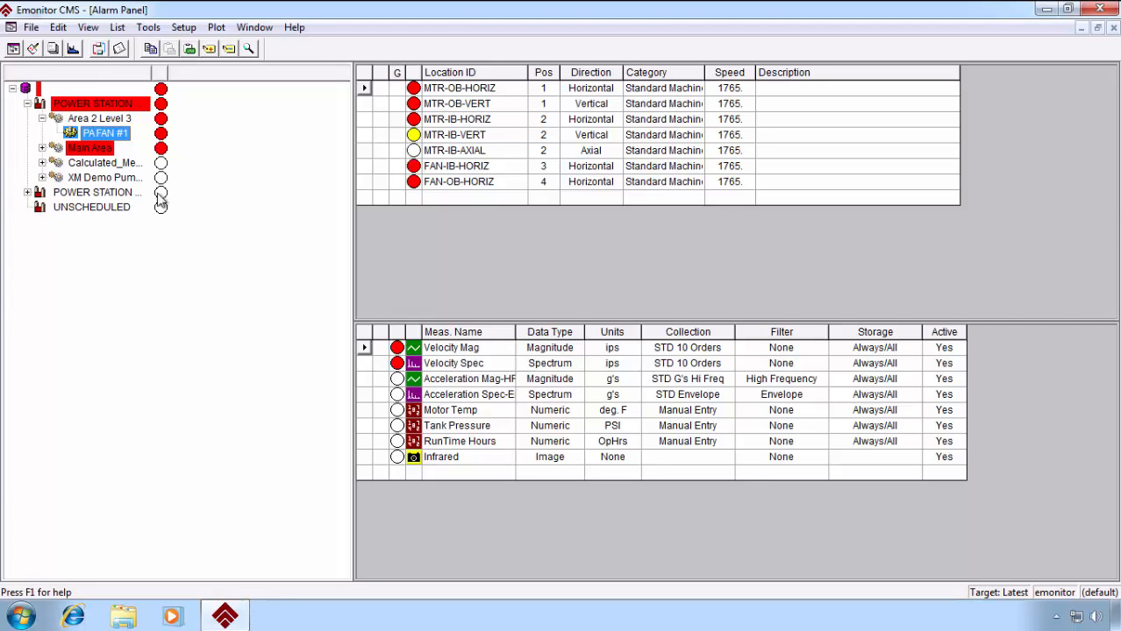
# Switch to the Alarms view and compare the alarm definitions of the Velocity Spec and Velocity Mag measurements
pyautogui.click(90, 29)
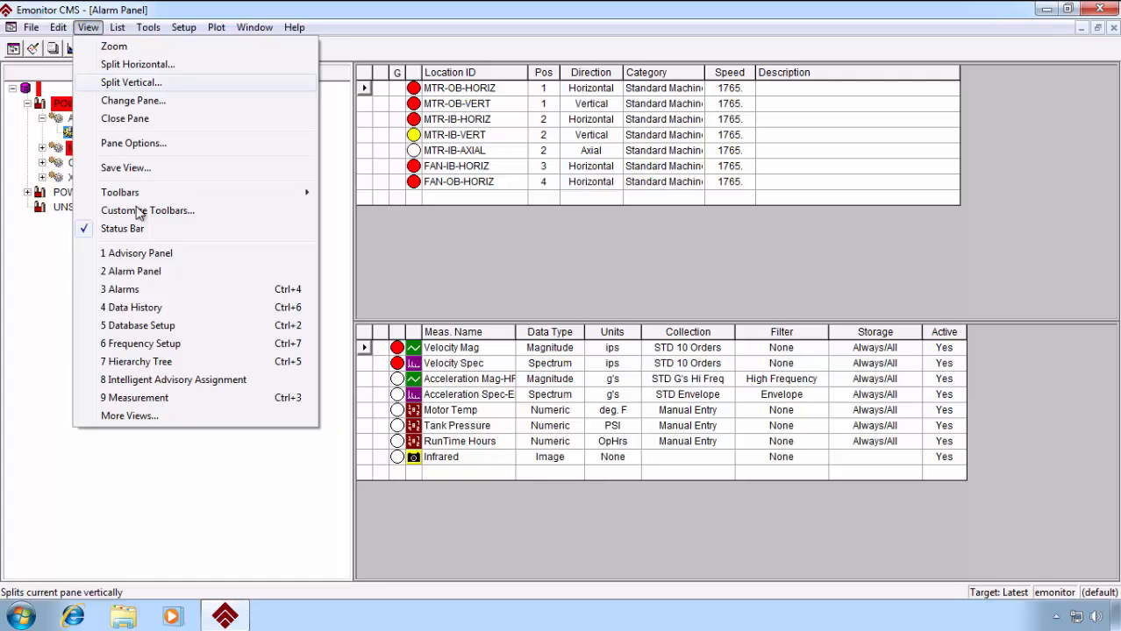
pyautogui.click(123, 290)
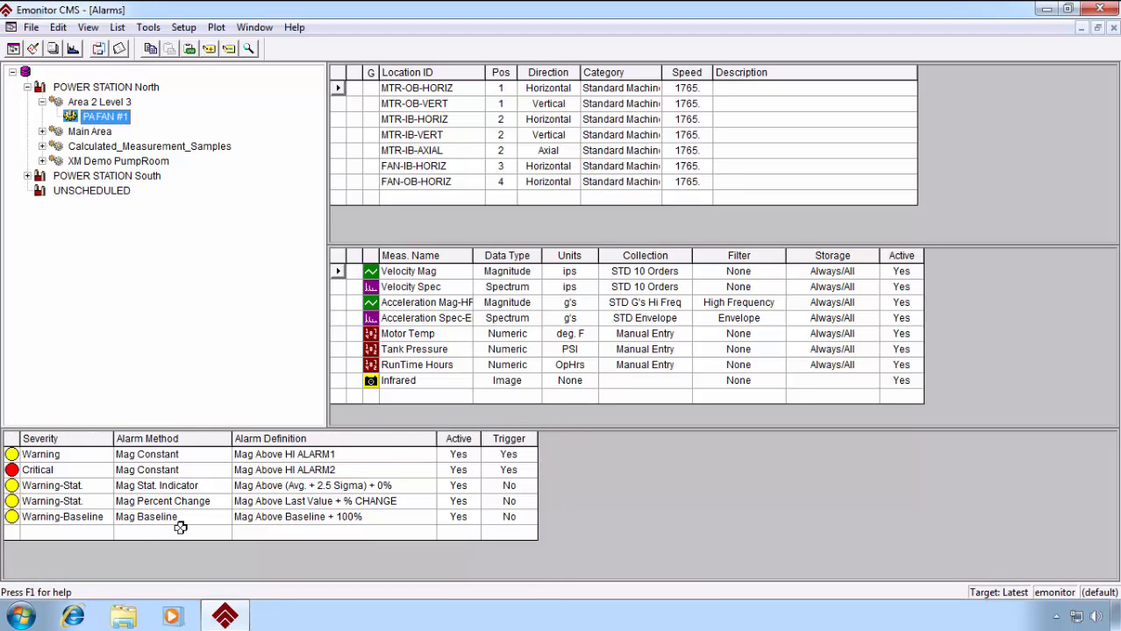
pyautogui.click(406, 290)
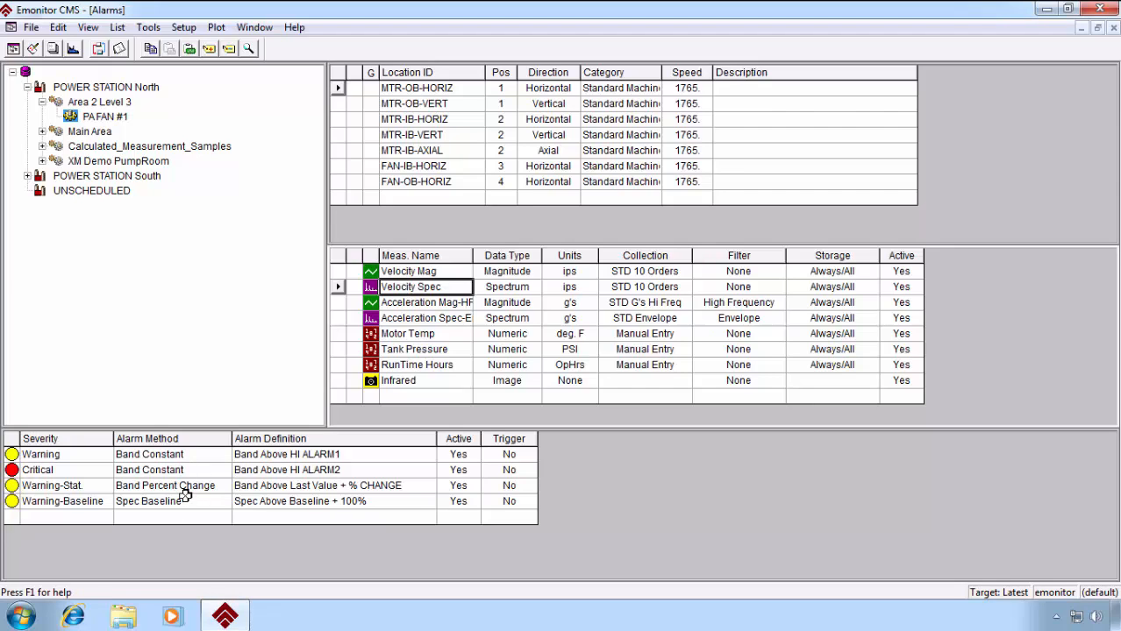
pyautogui.click(420, 272)
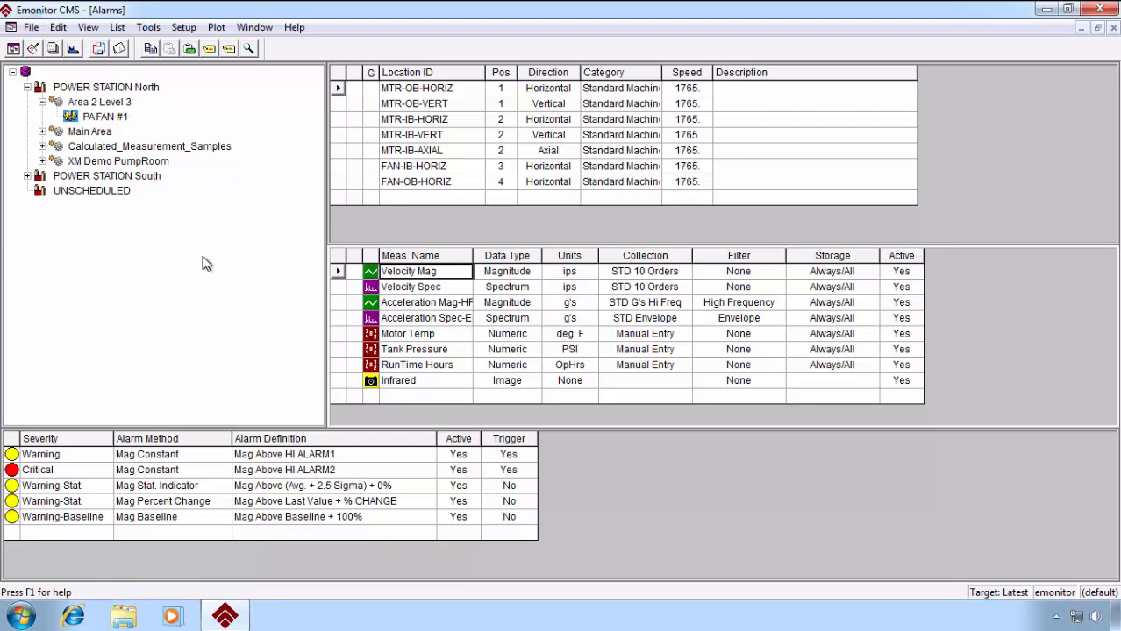
# Inspect the Mag Above HI ALARM1 warning definition of Velocity Mag and close it without changes
pyautogui.click(360, 454)
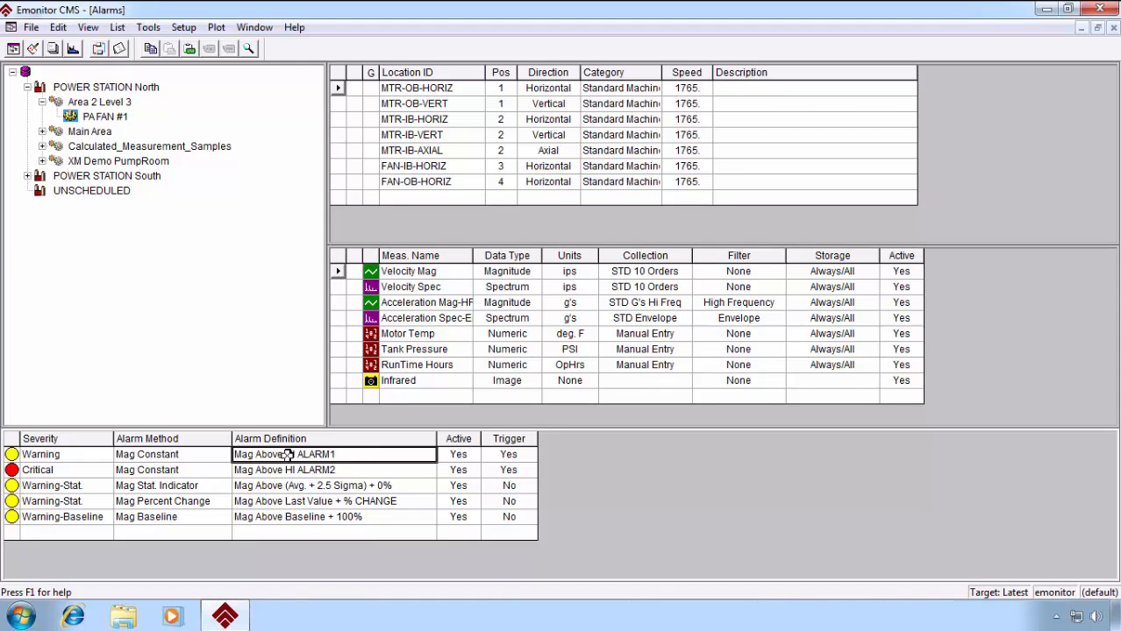
pyautogui.doubleClick(365, 456)
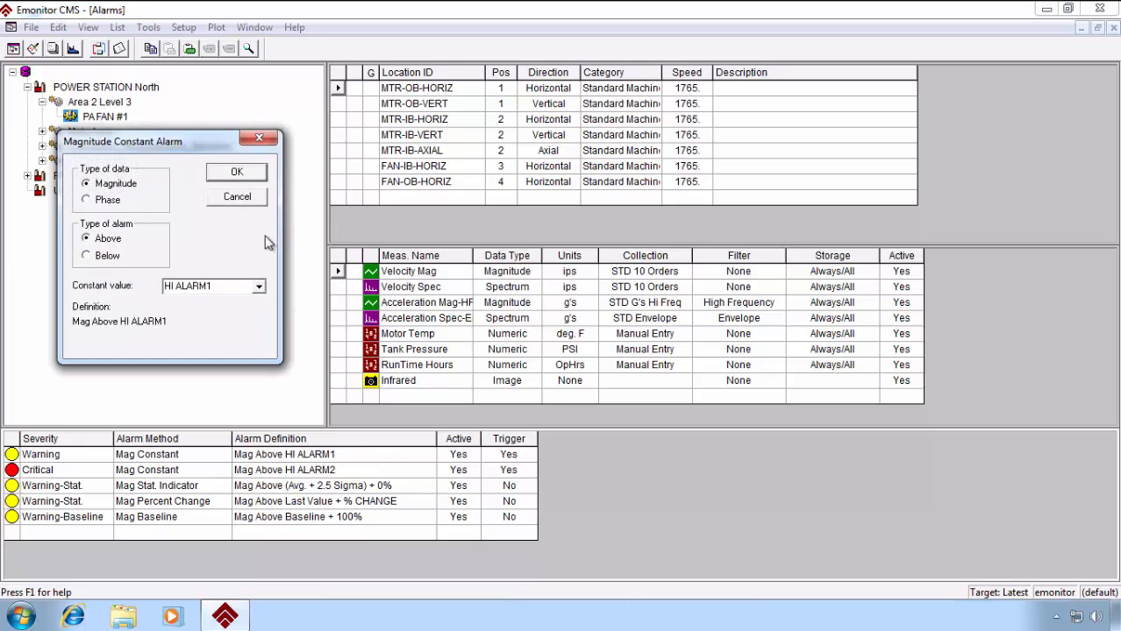
pyautogui.click(245, 198)
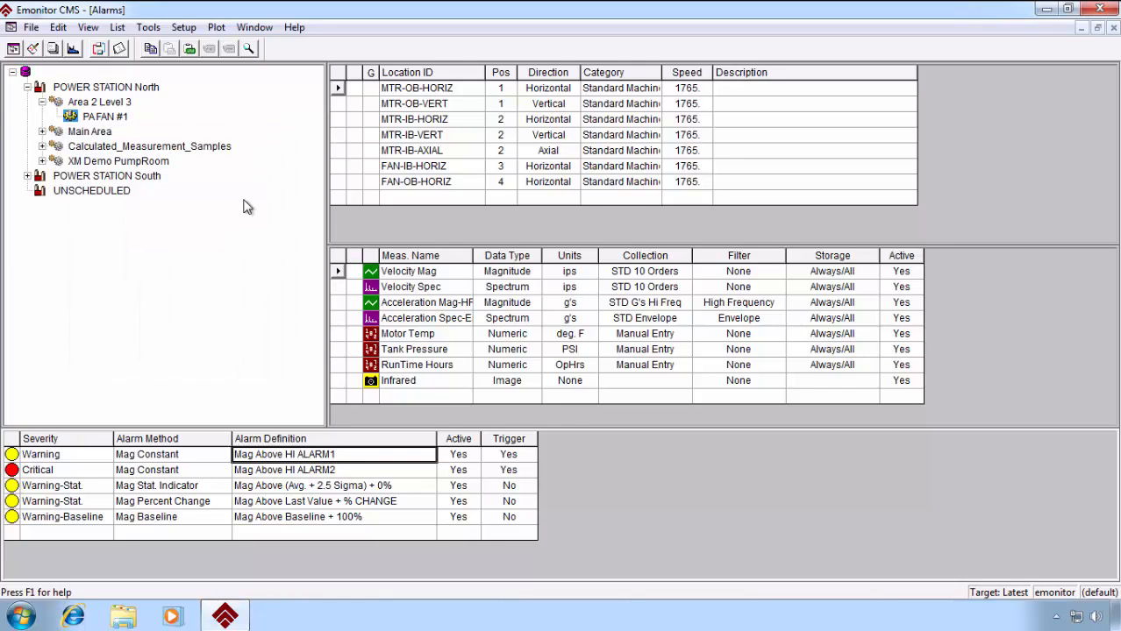
# Switch to the Frequency Setup view to examine the frequencies defined for PA FAN #1
pyautogui.click(89, 27)
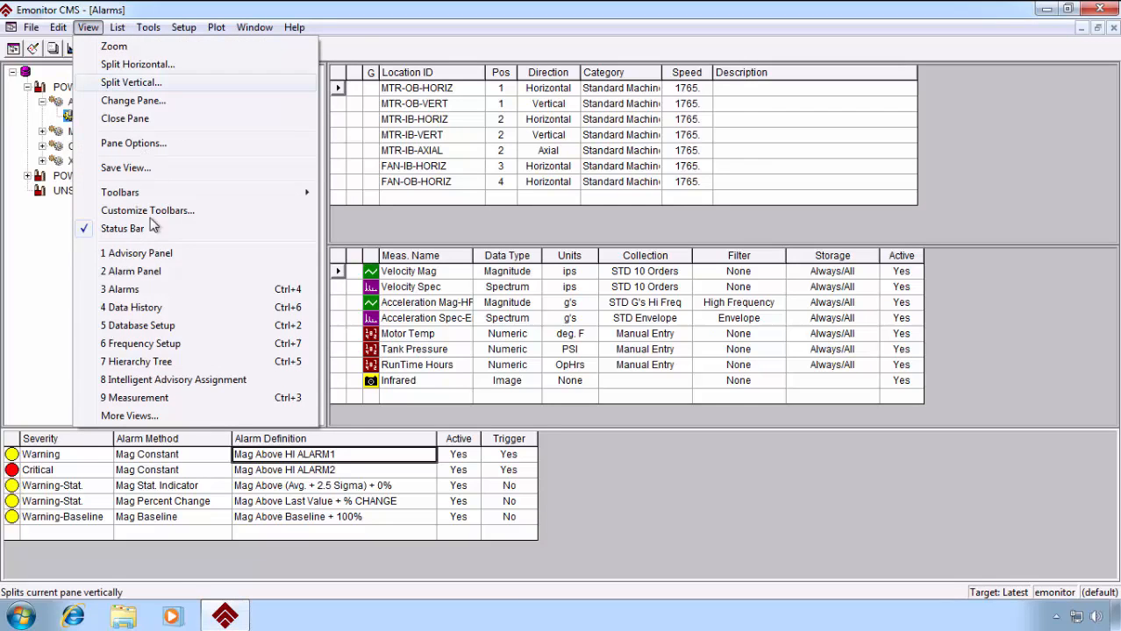
pyautogui.click(134, 346)
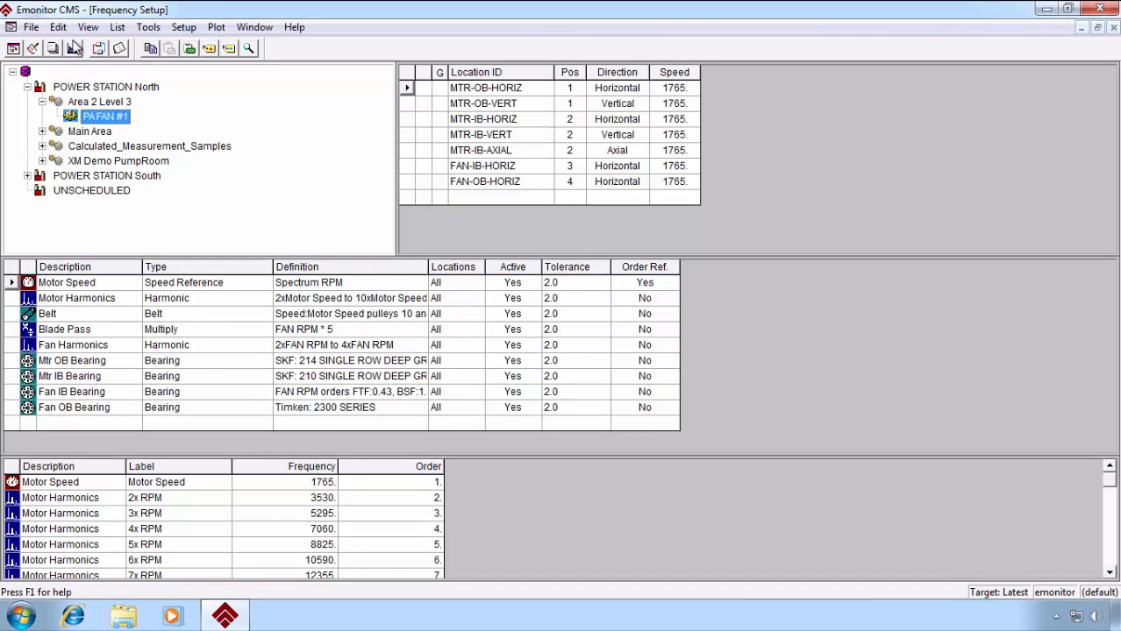
# Switch to the Data History view and select PA FAN #1 in Area 2 Level 3 of POWER STATION North
pyautogui.click(88, 29)
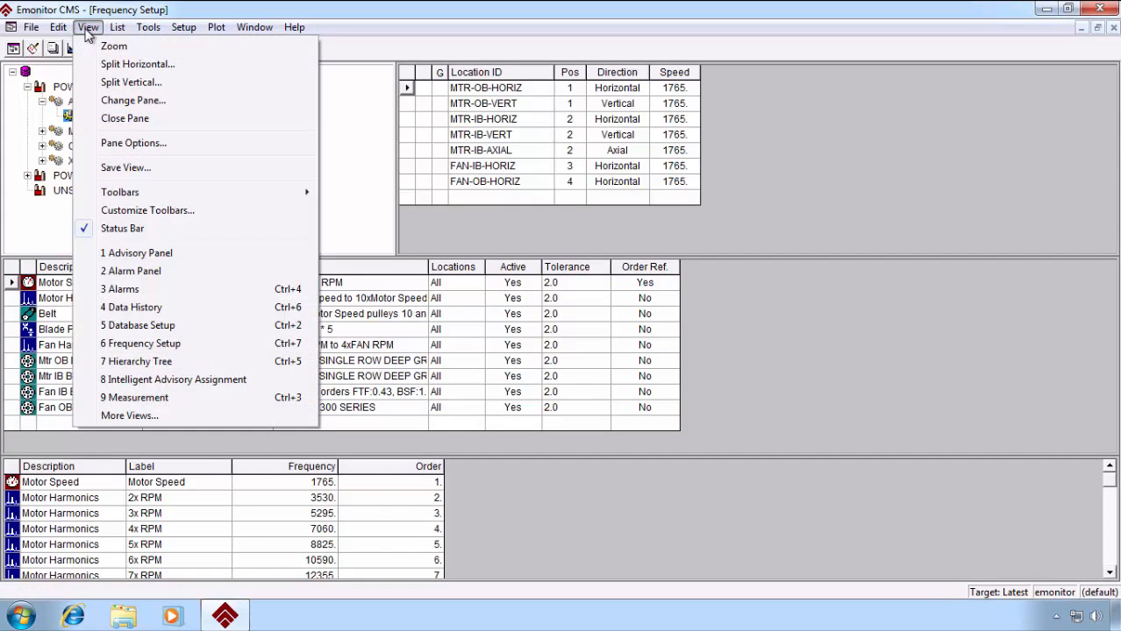
pyautogui.click(137, 309)
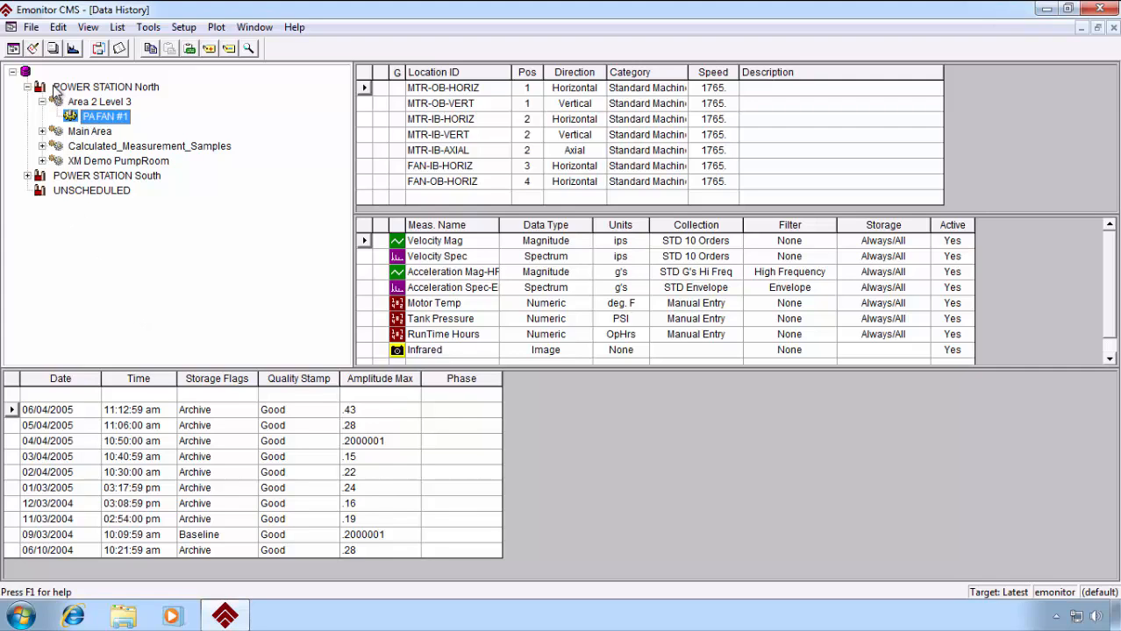
pyautogui.click(79, 89)
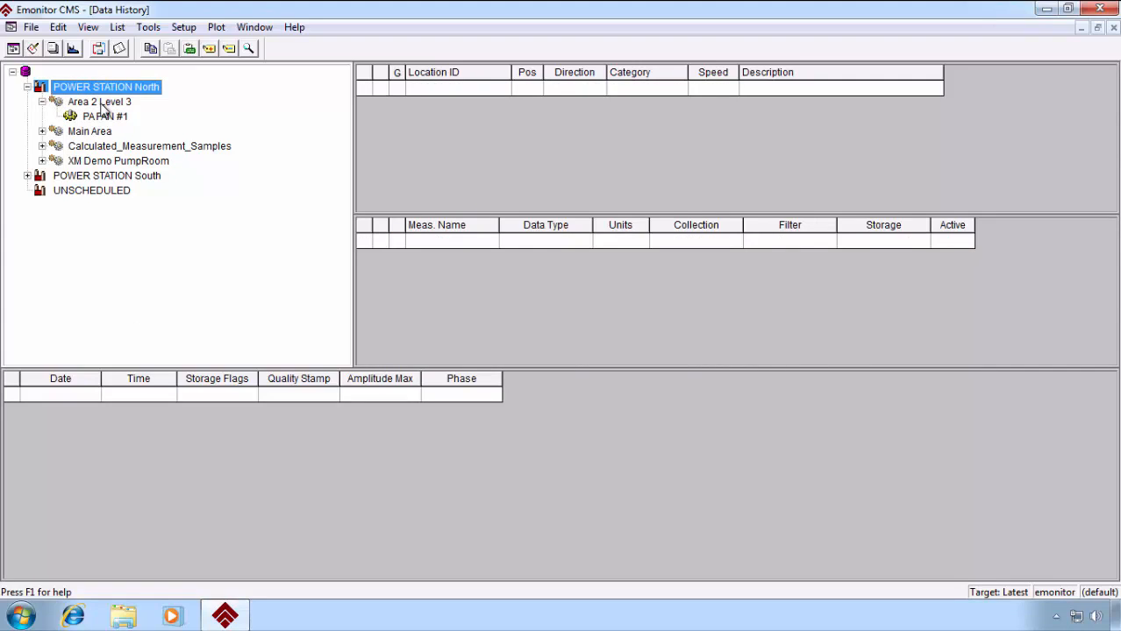
pyautogui.click(100, 102)
pyautogui.click(112, 116)
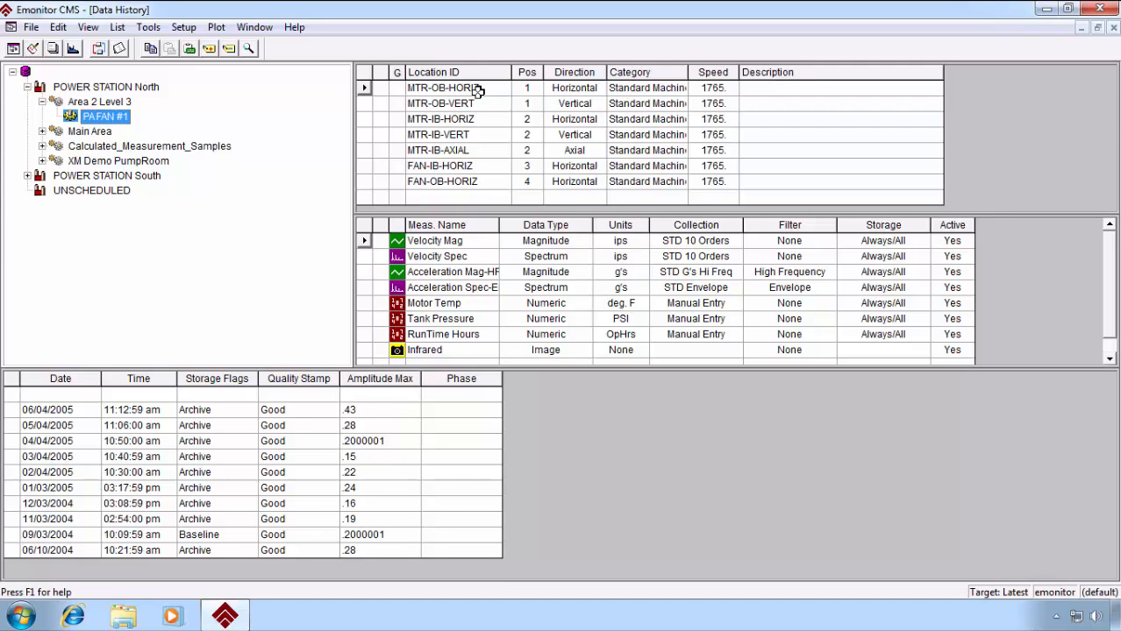
# Review the measurements and data history of MTR-OB-VERT and MTR-IB-HORIZ, and return to MTR-OB-HORIZ
pyautogui.click(485, 104)
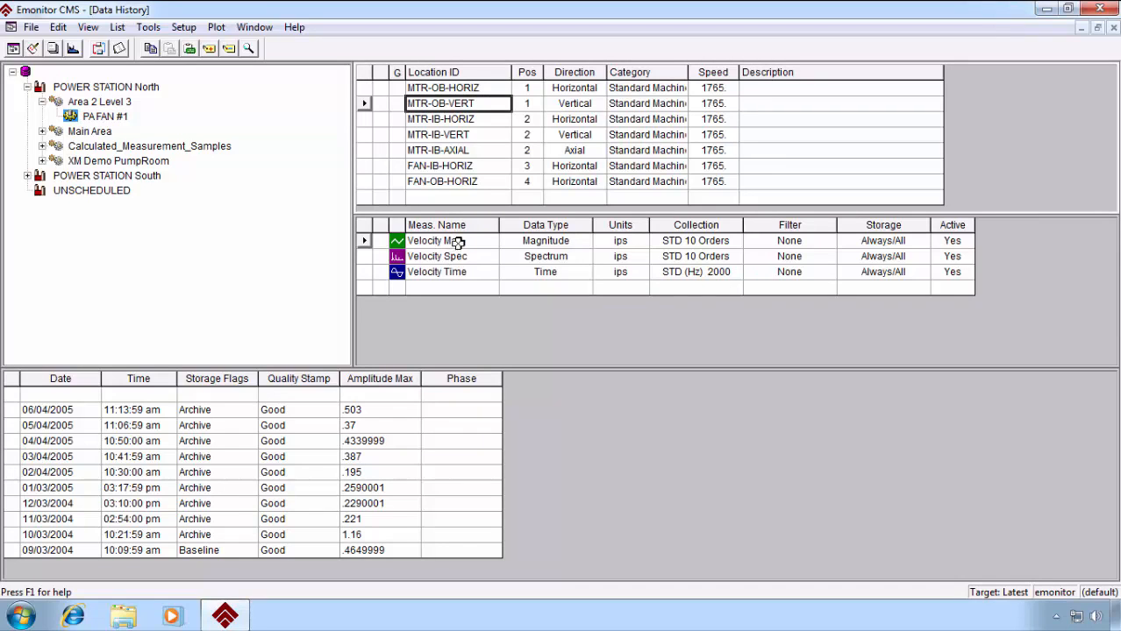
pyautogui.press('Down')
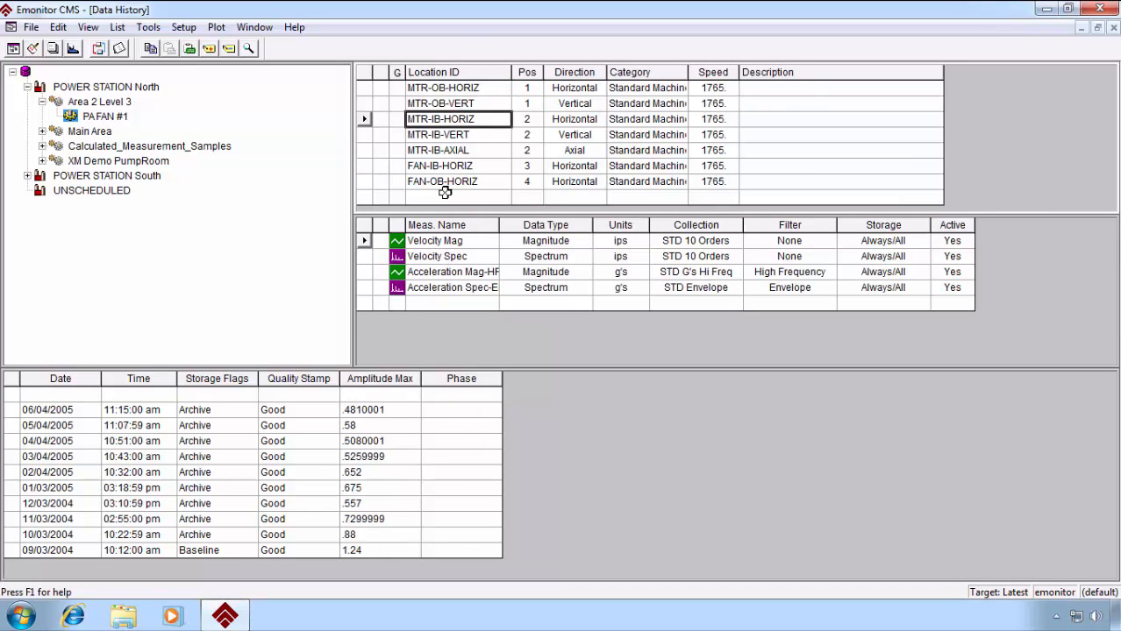
pyautogui.click(471, 88)
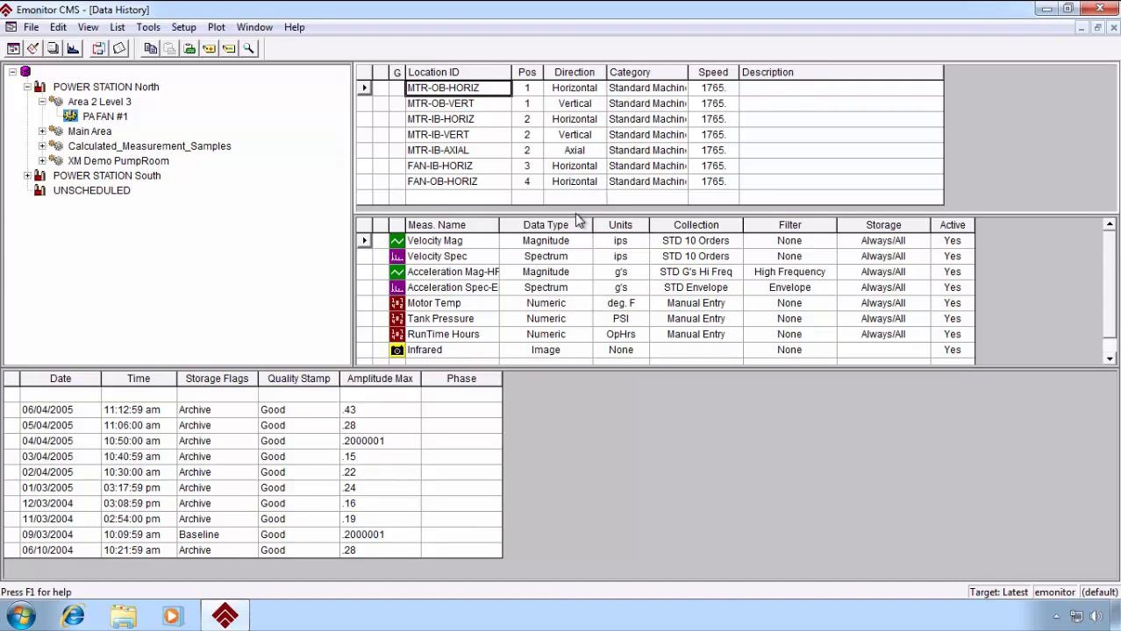
# Examine the data types available for a new MTR-OB-HORIZ measurement, leaving the empty row without choosing one
pyautogui.click(562, 340)
pyautogui.click(563, 347)
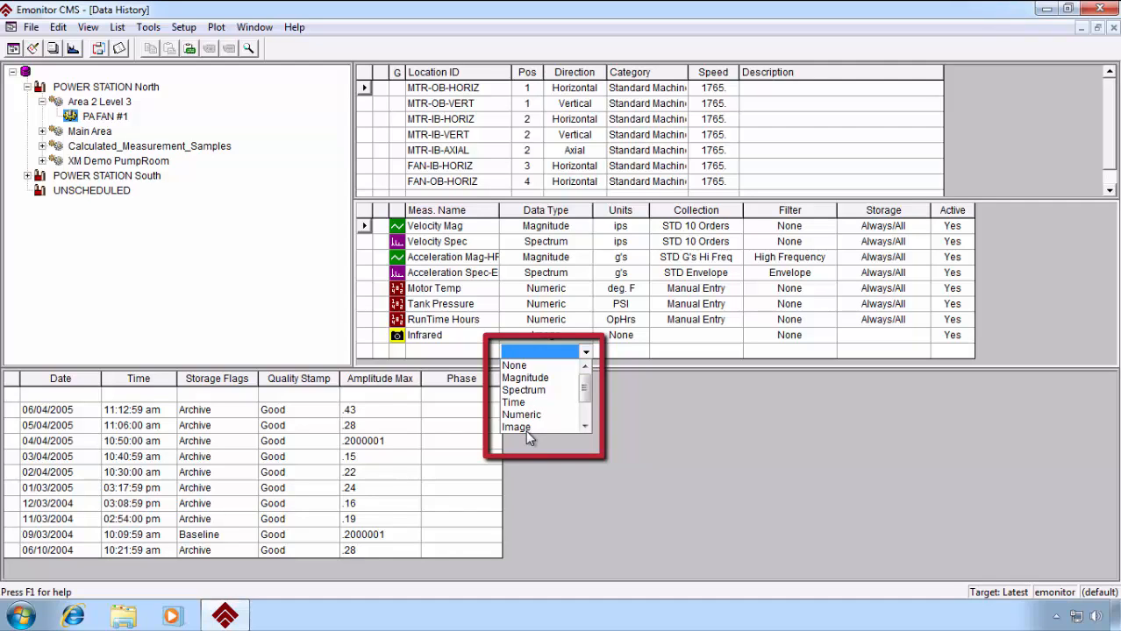
pyautogui.moveTo(585, 394); pyautogui.dragTo(585, 408)
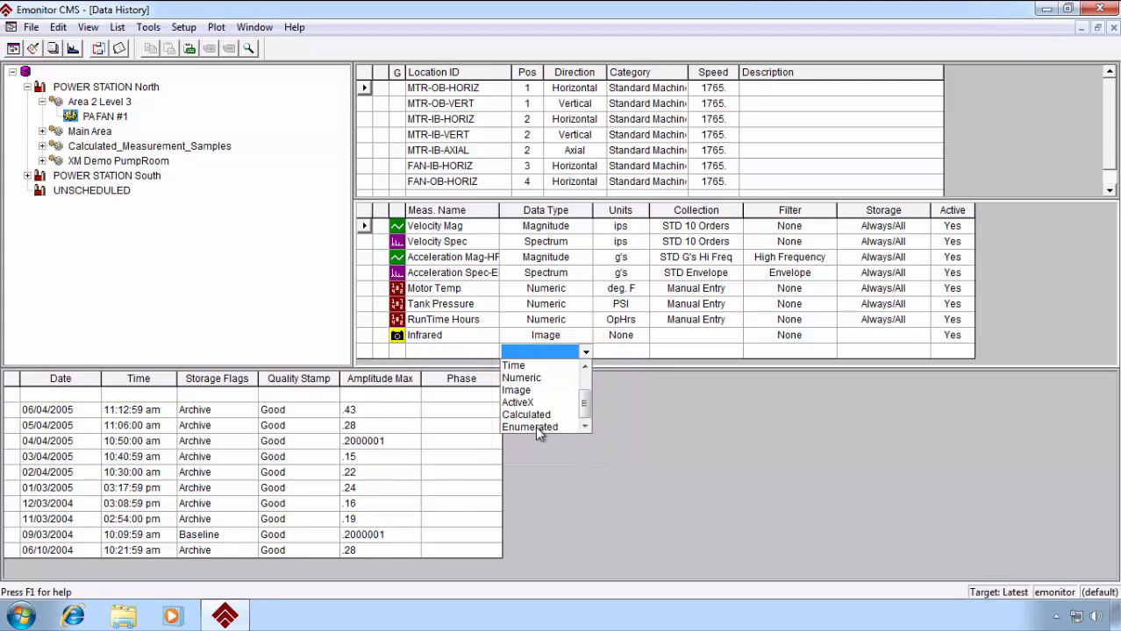
pyautogui.click(557, 326)
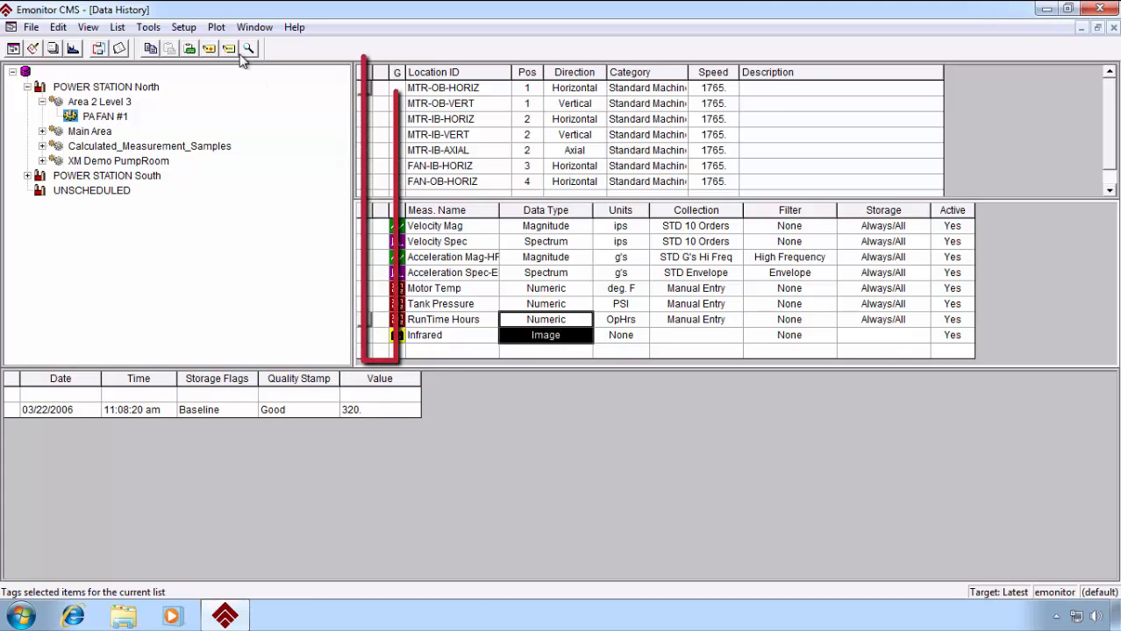
# Tag and untag the whole MTR-OB-HORIZ location, and tag only its Velocity Spec and Motor Temp measurements
pyautogui.click(383, 88)
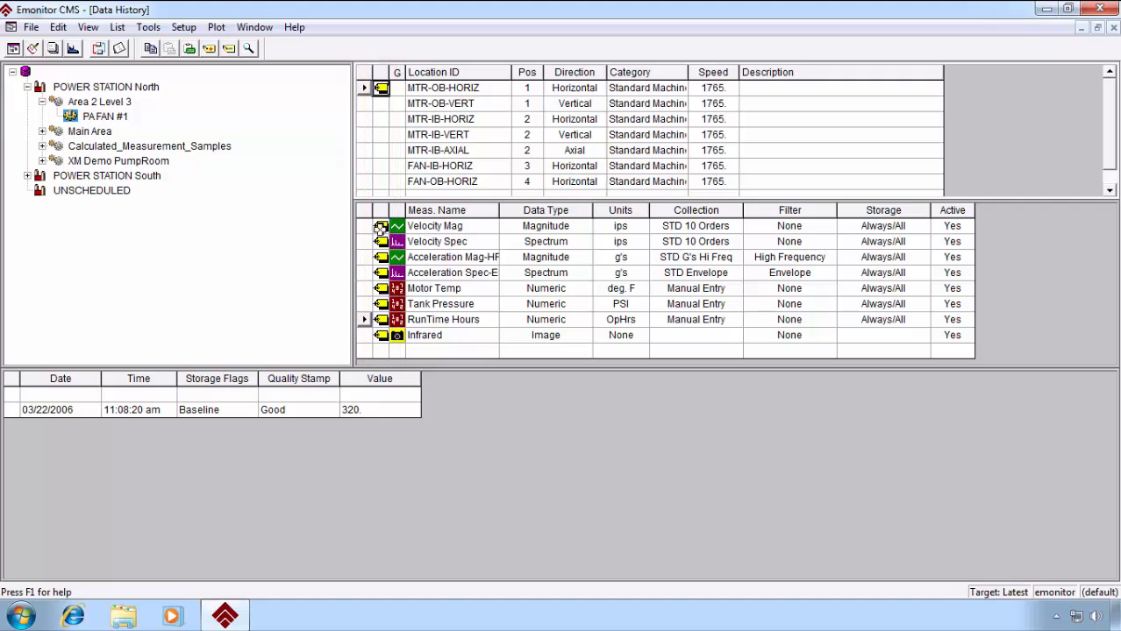
pyautogui.click(381, 88)
pyautogui.click(377, 242)
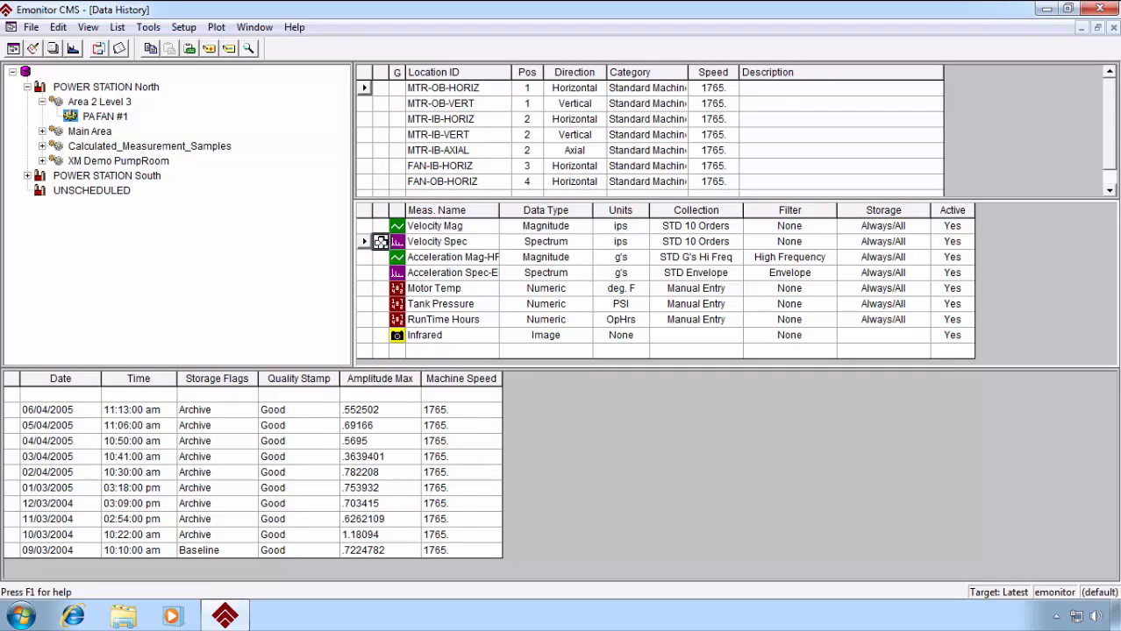
pyautogui.click(382, 290)
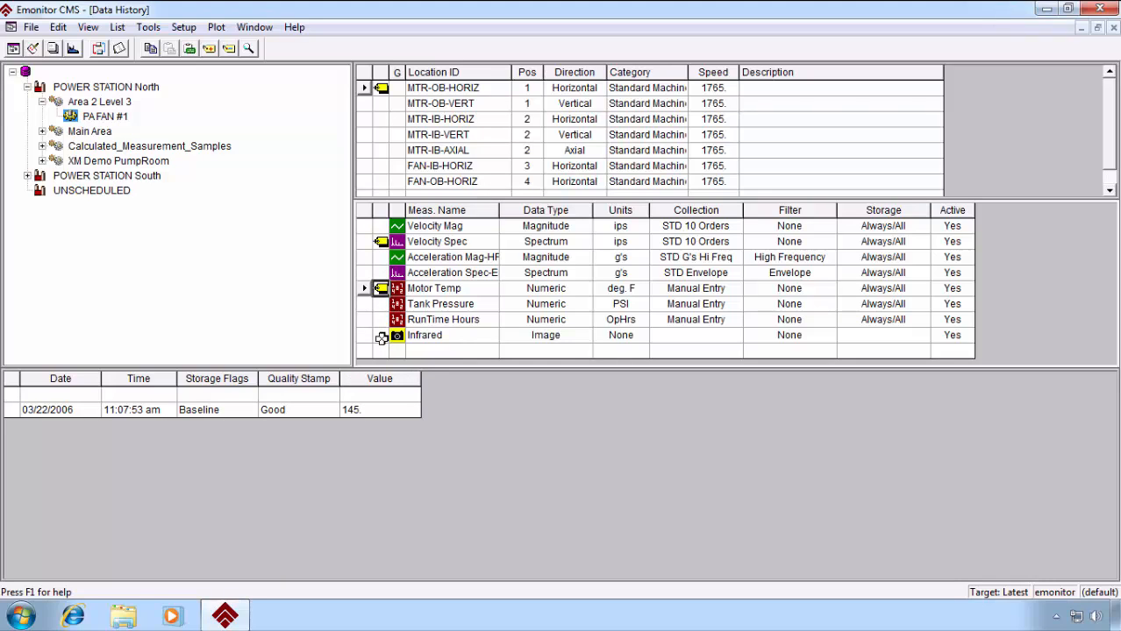
# Tag all measurements of the MTR-OB-HORIZ and MTR-OB-VERT locations
pyautogui.click(386, 89)
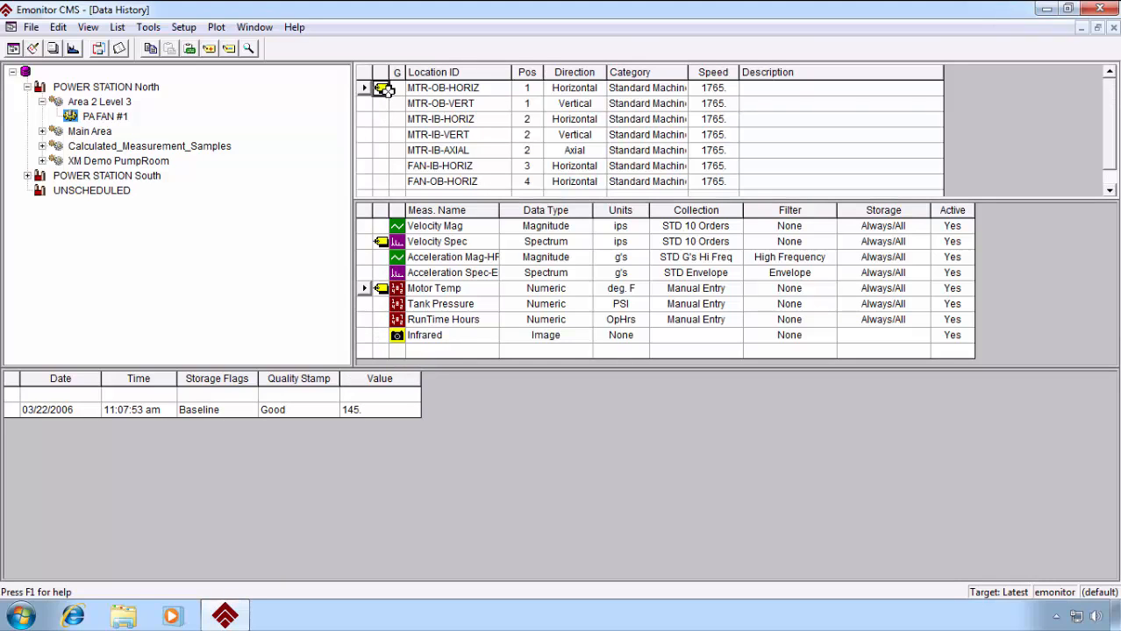
pyautogui.click(382, 88)
pyautogui.click(382, 89)
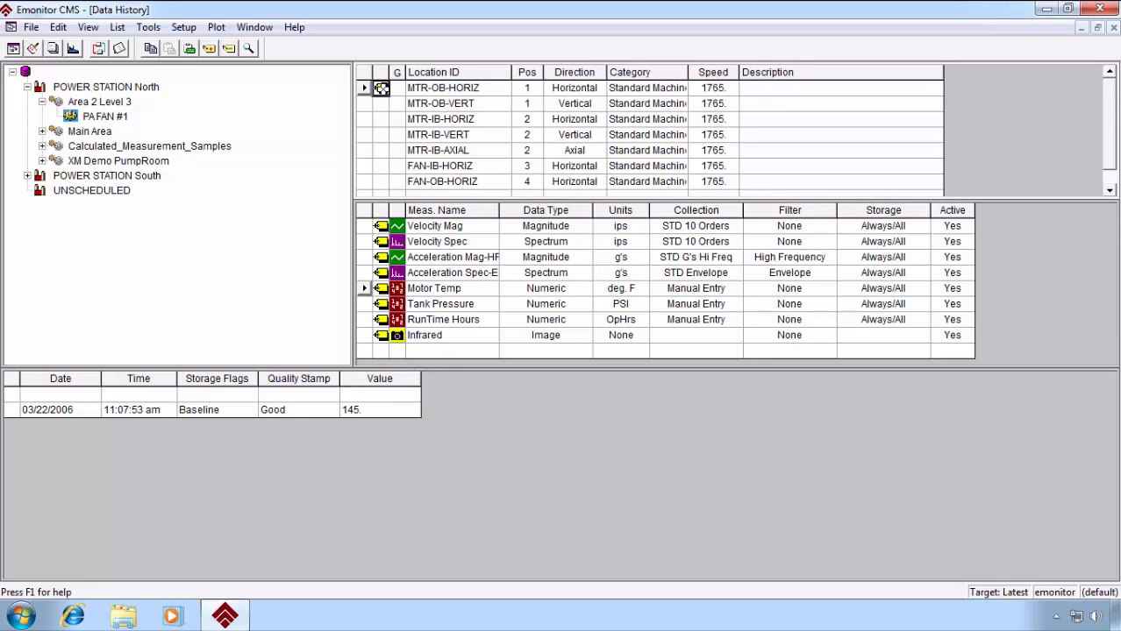
pyautogui.click(381, 104)
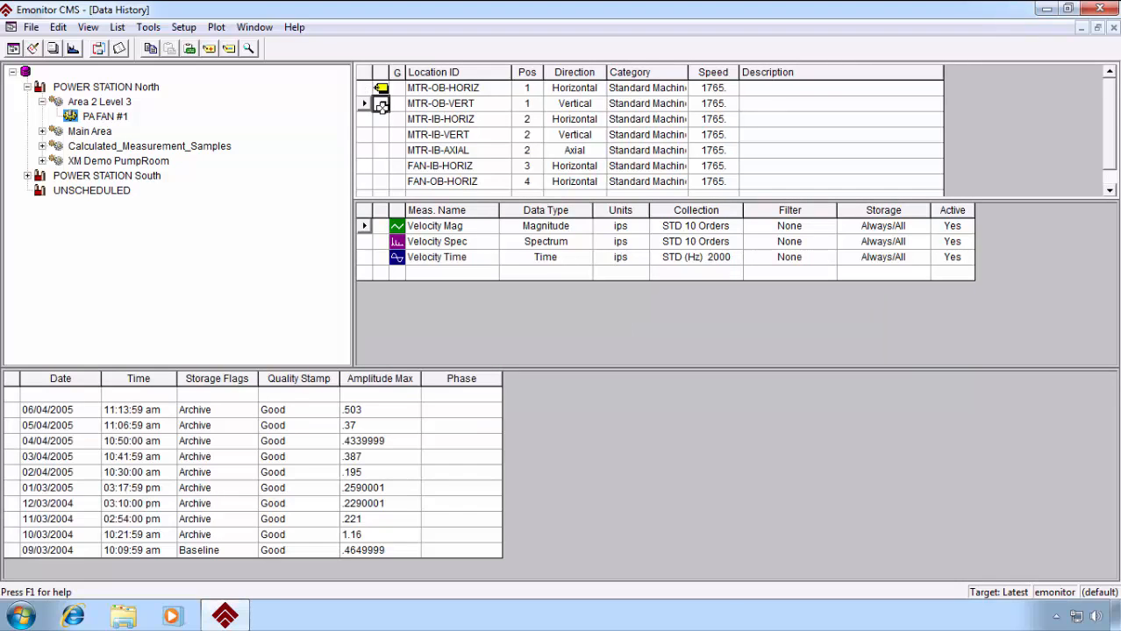
pyautogui.click(382, 104)
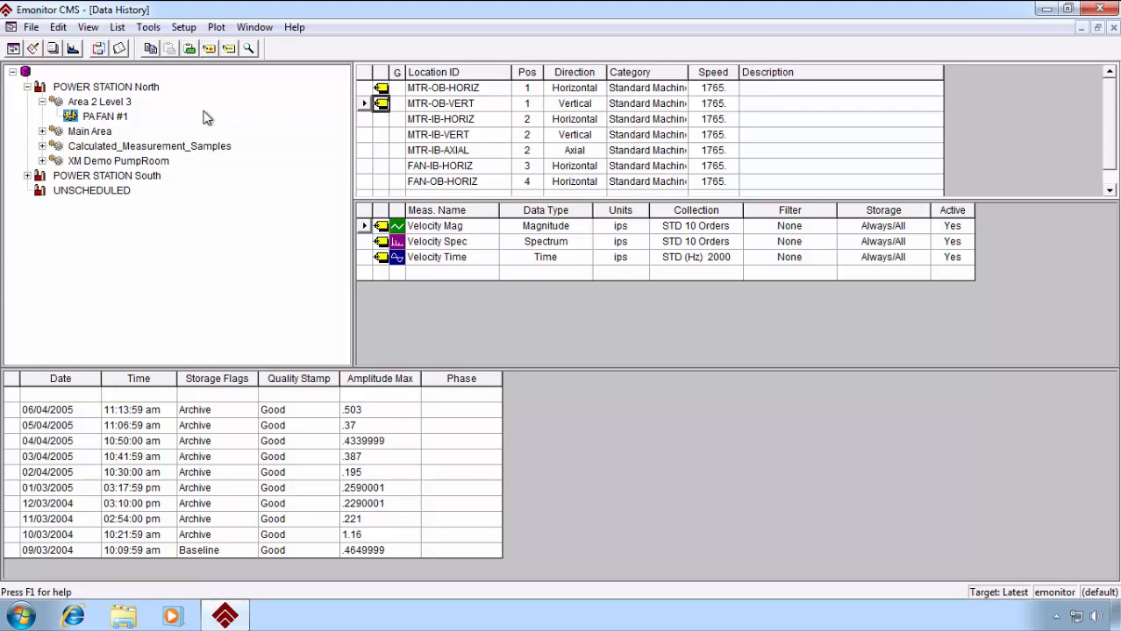
# Save the tagged items as a scheduled list named demo list
pyautogui.click(119, 31)
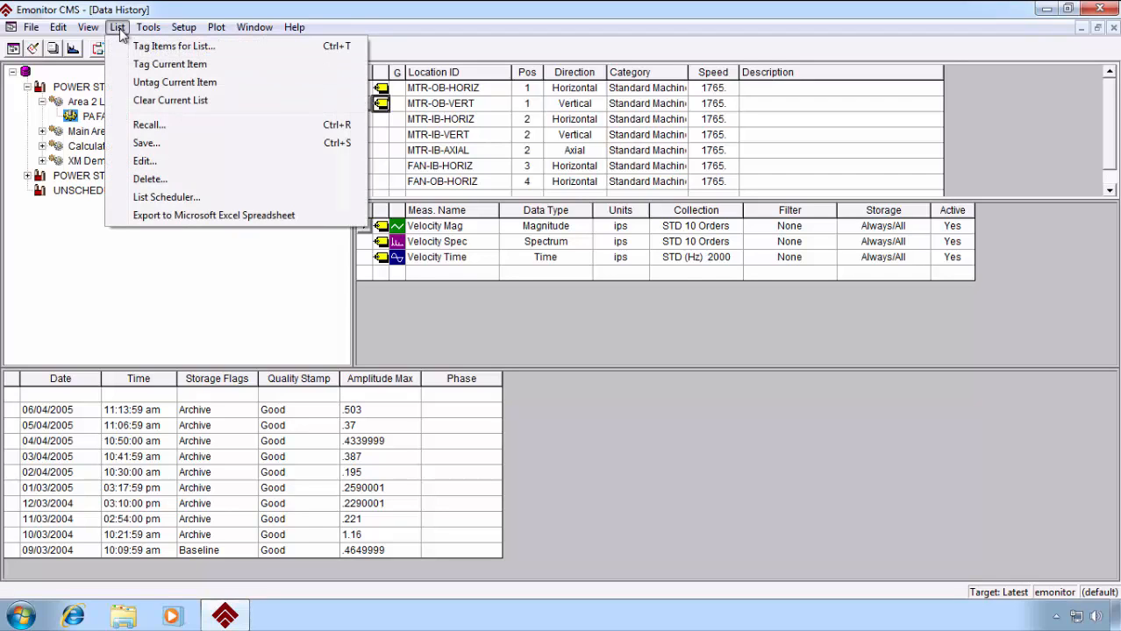
pyautogui.click(161, 150)
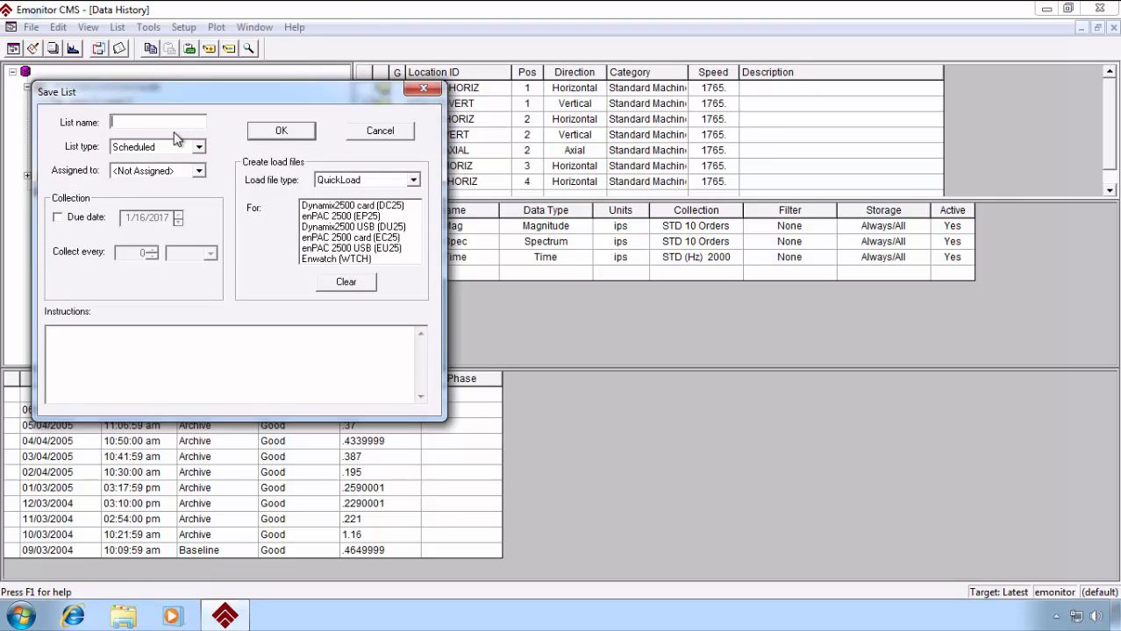
pyautogui.write('demo list')
pyautogui.press('Return')
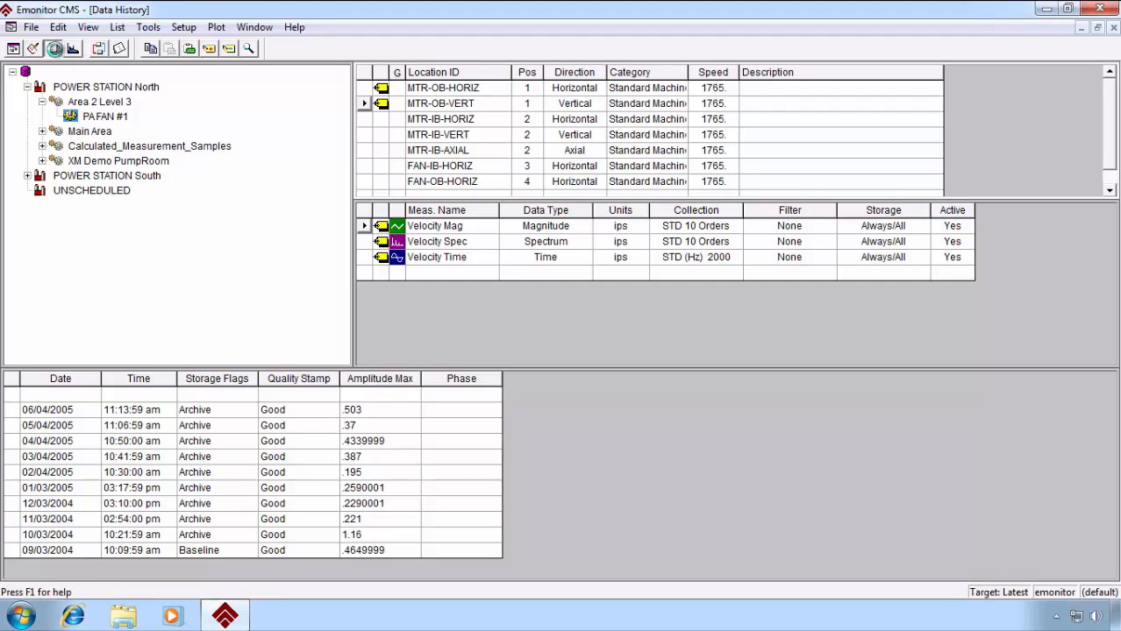
# Inspect the Print Reports options with demo list as the report source, and close them without printing
pyautogui.click(52, 49)
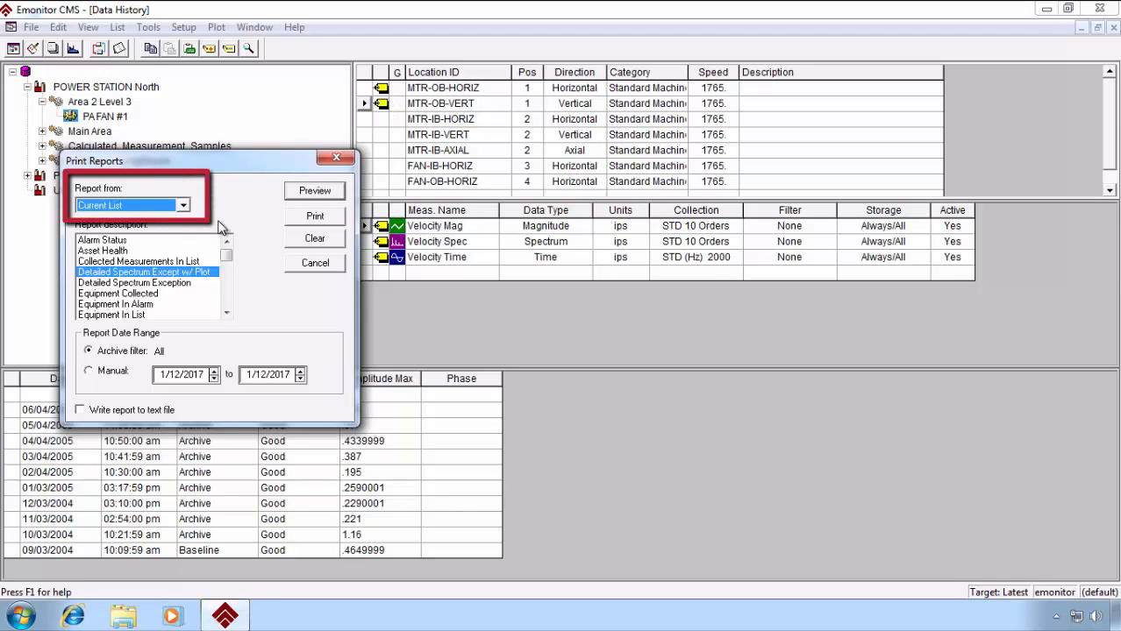
pyautogui.click(183, 206)
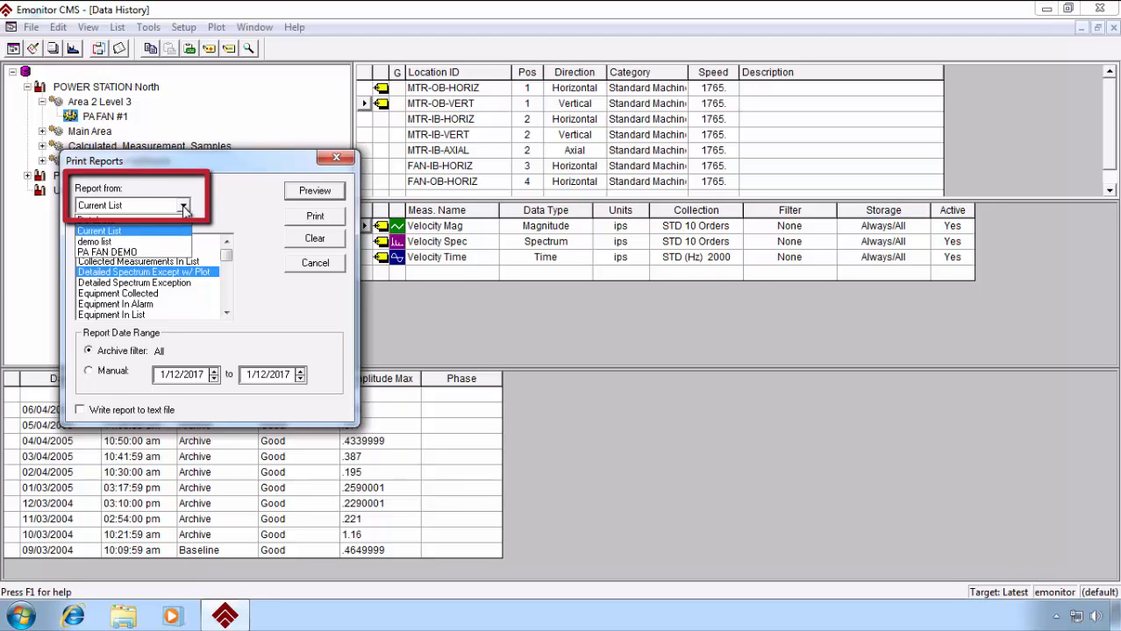
pyautogui.click(111, 242)
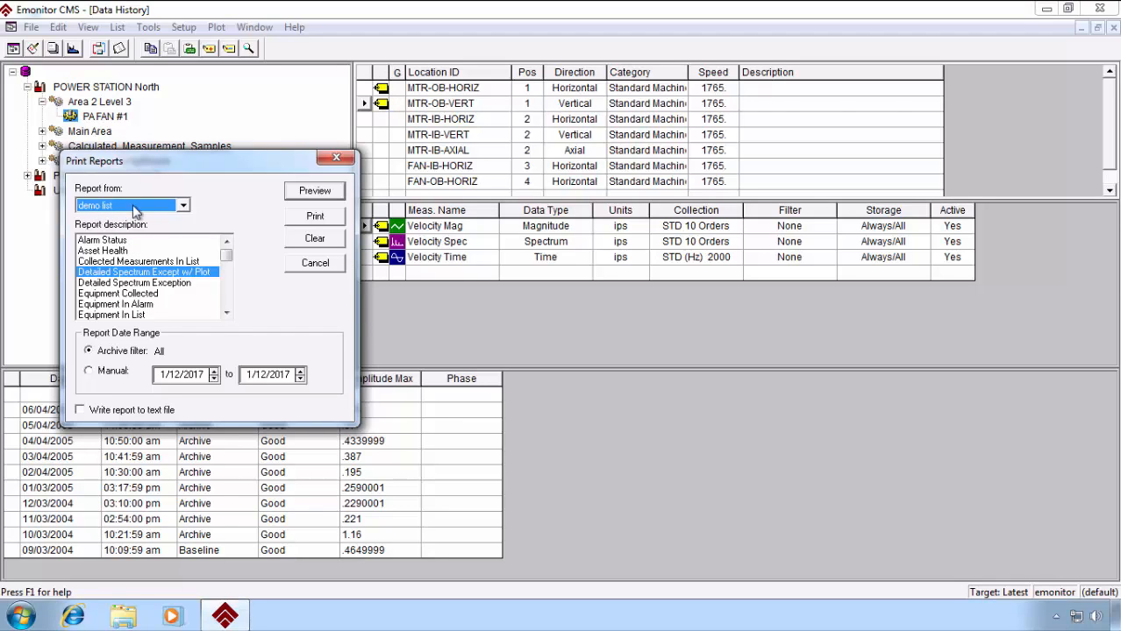
pyautogui.click(314, 263)
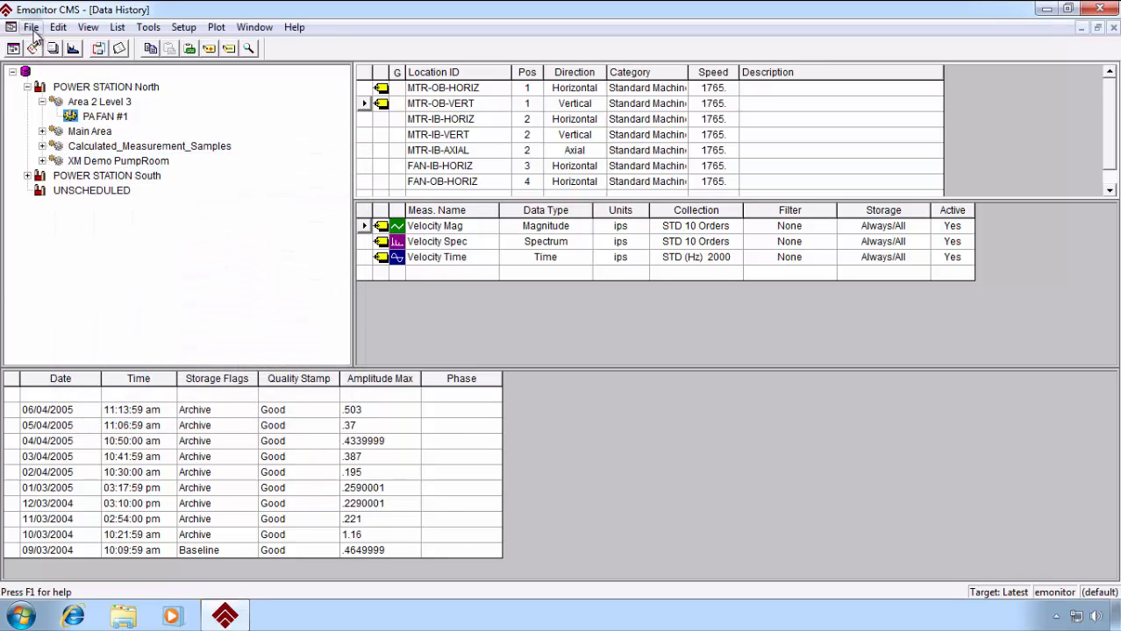
# View the MTR-OB-VERT plots in the auto View plot view and close the plot window
pyautogui.click(75, 50)
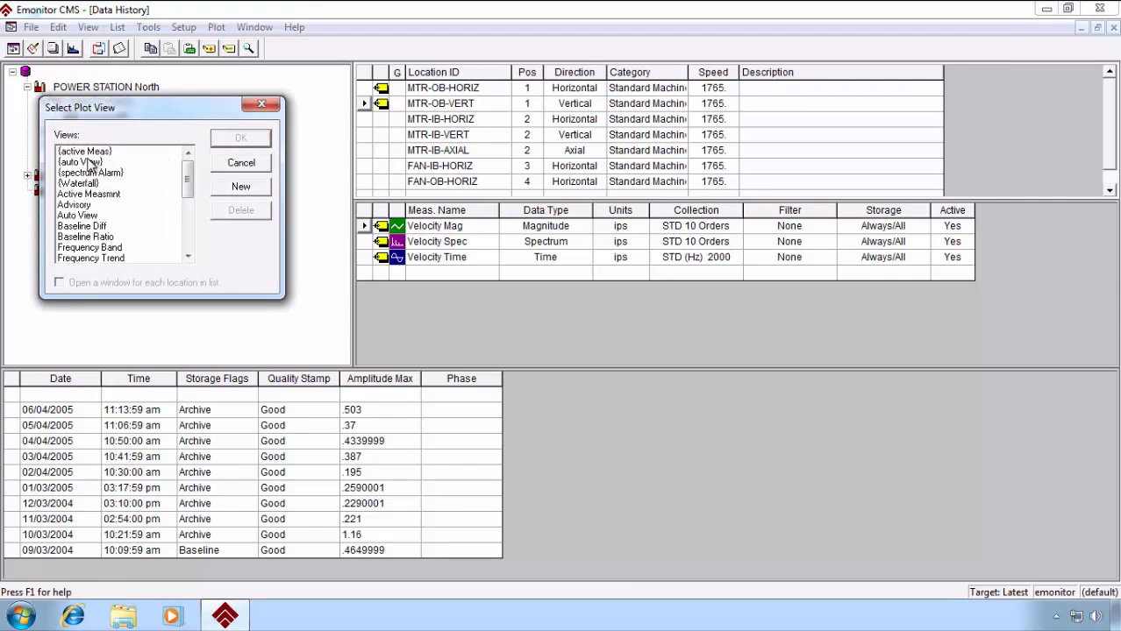
pyautogui.click(92, 163)
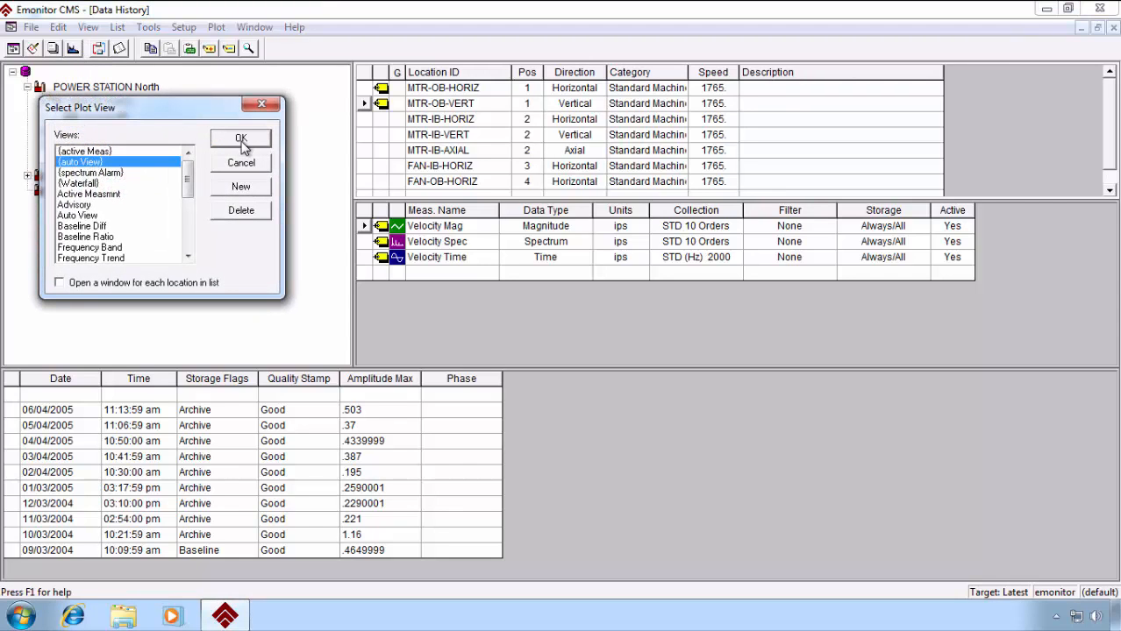
pyautogui.click(250, 142)
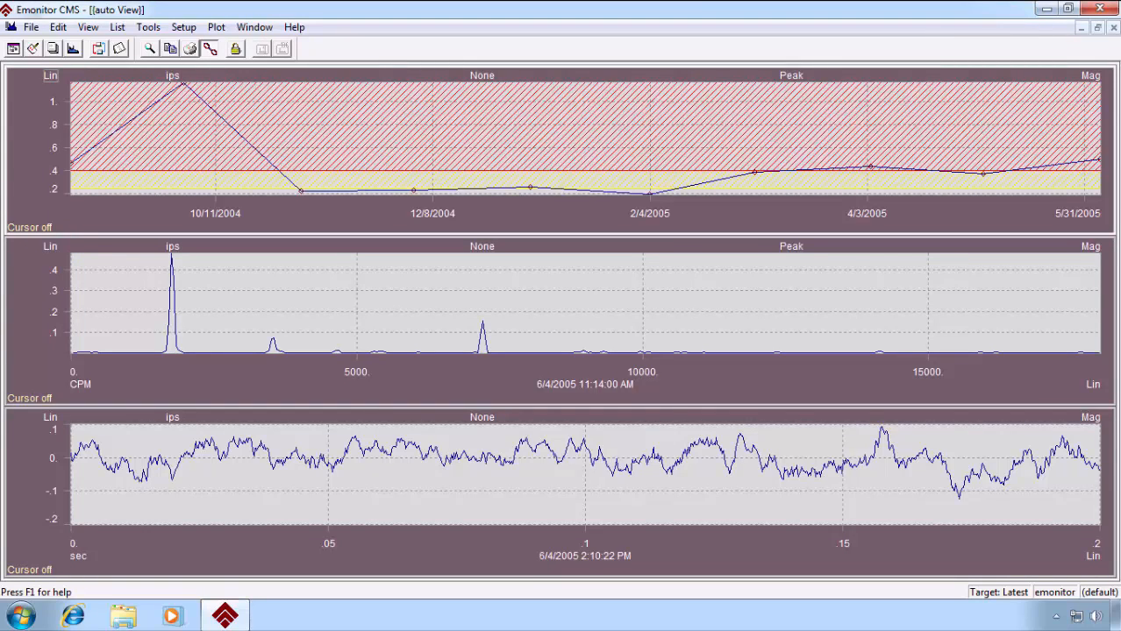
pyautogui.click(1114, 29)
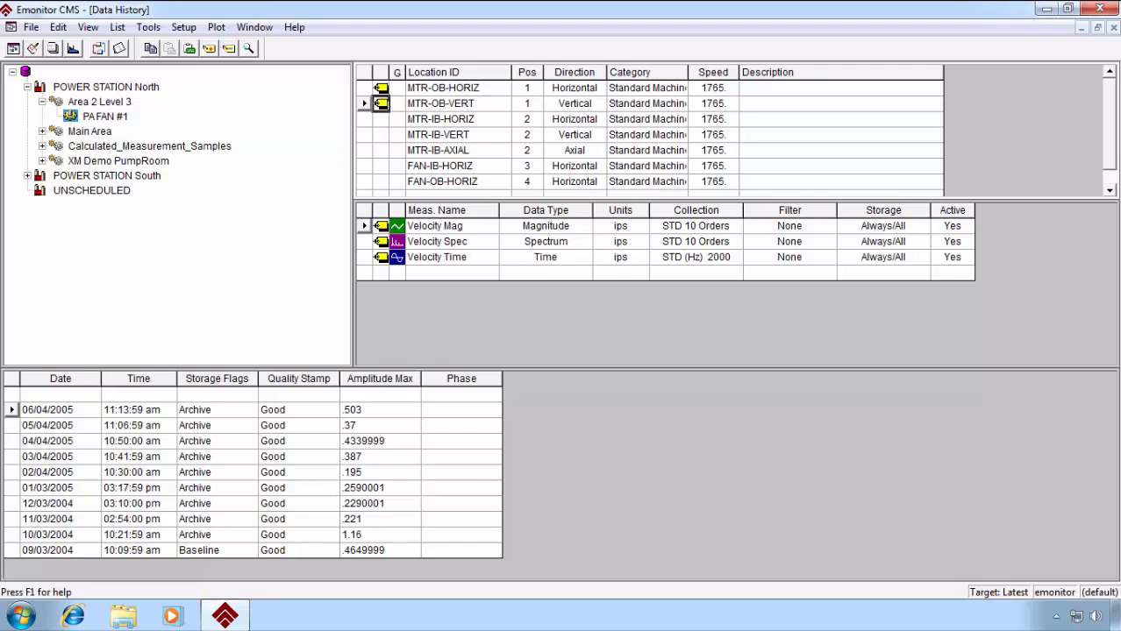